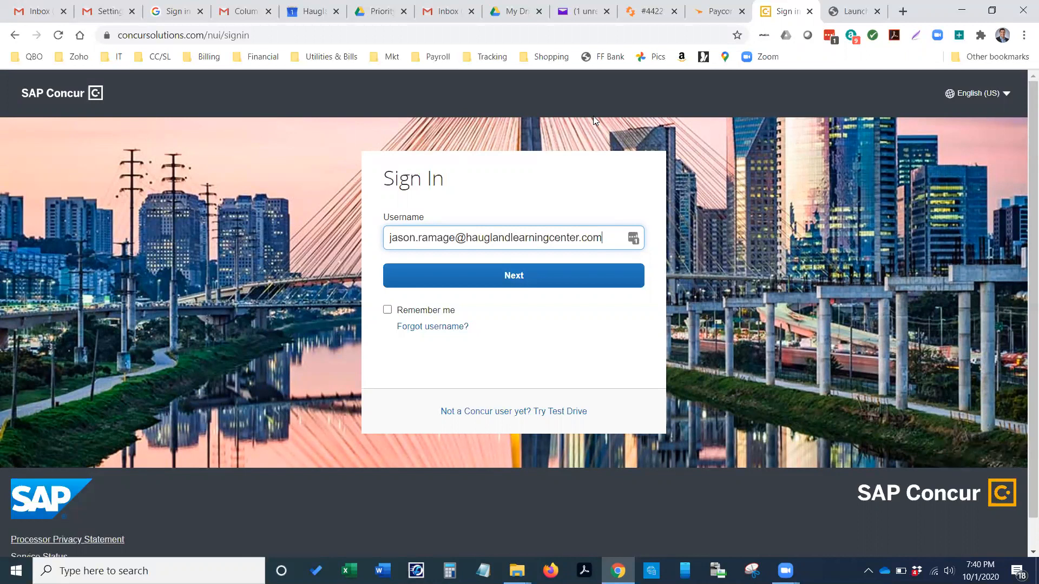
Sign in with the prefilled username and password, and open the unsubmitted September Expenses (09/01/2020) report
left_click(521, 276)
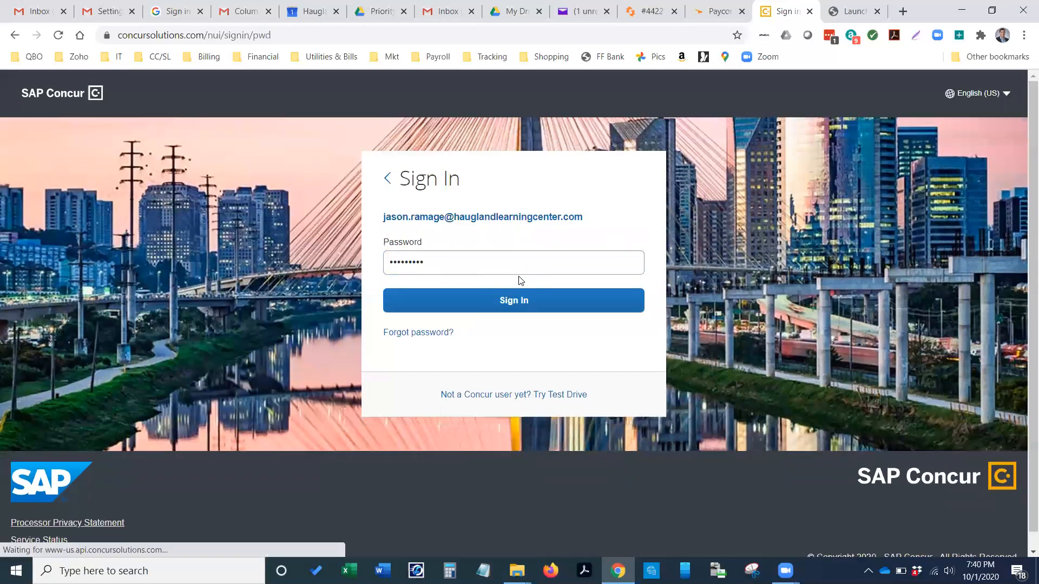
left_click(509, 301)
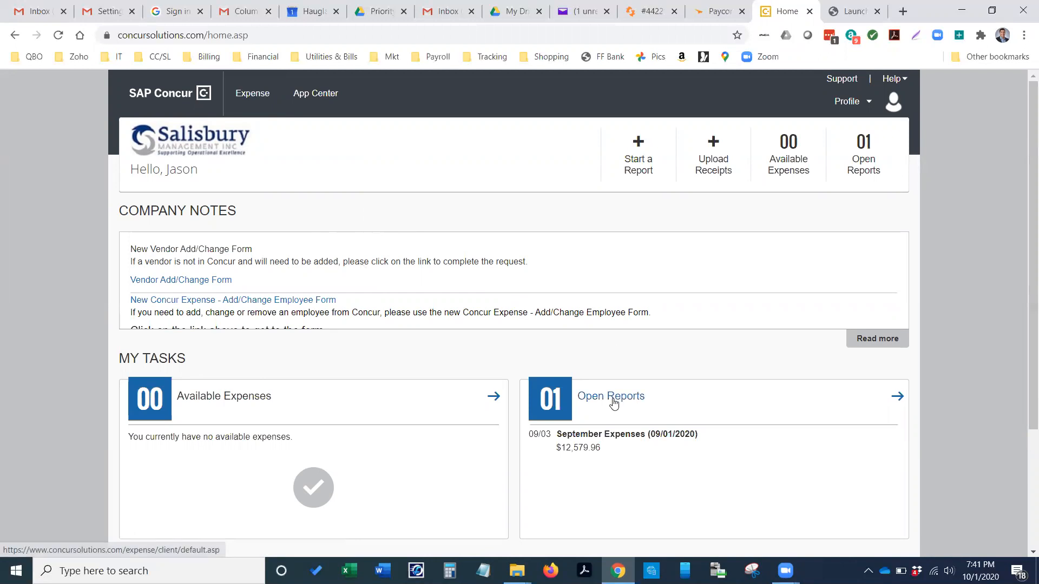
scroll(614, 401, "down", 1)
scroll(614, 400, "down", 2)
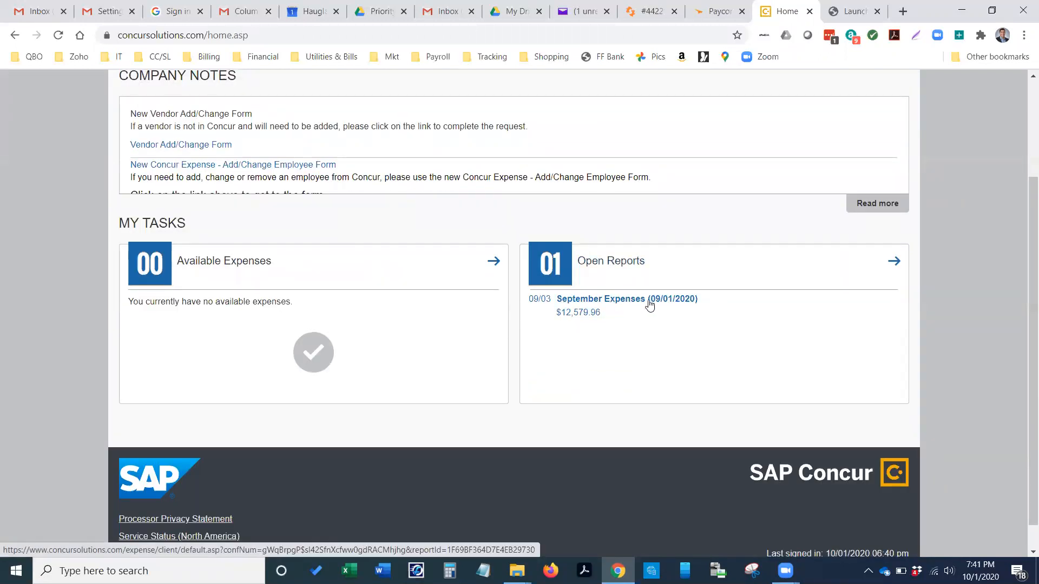
left_click(597, 320)
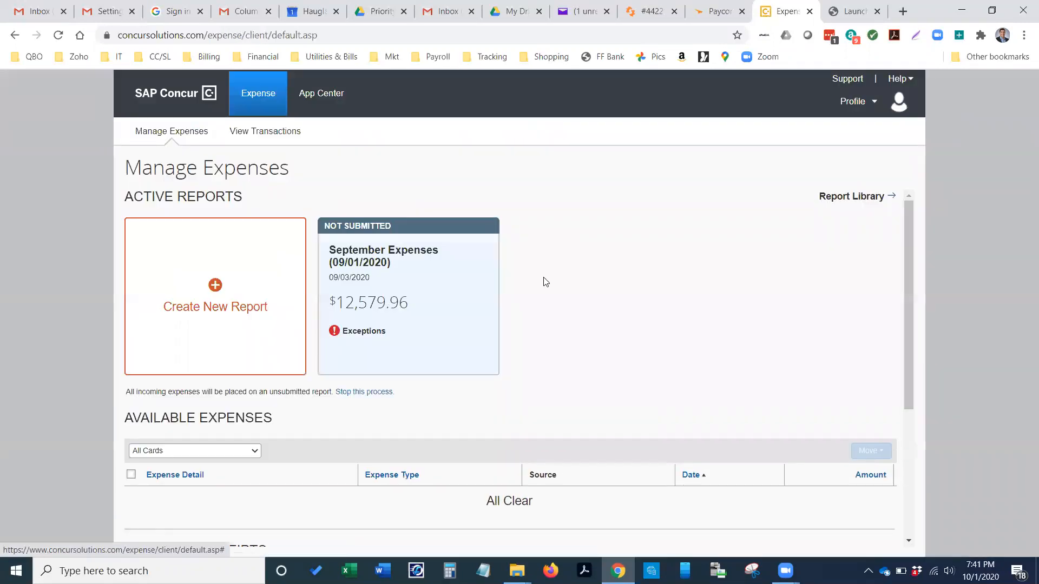
left_click(351, 263)
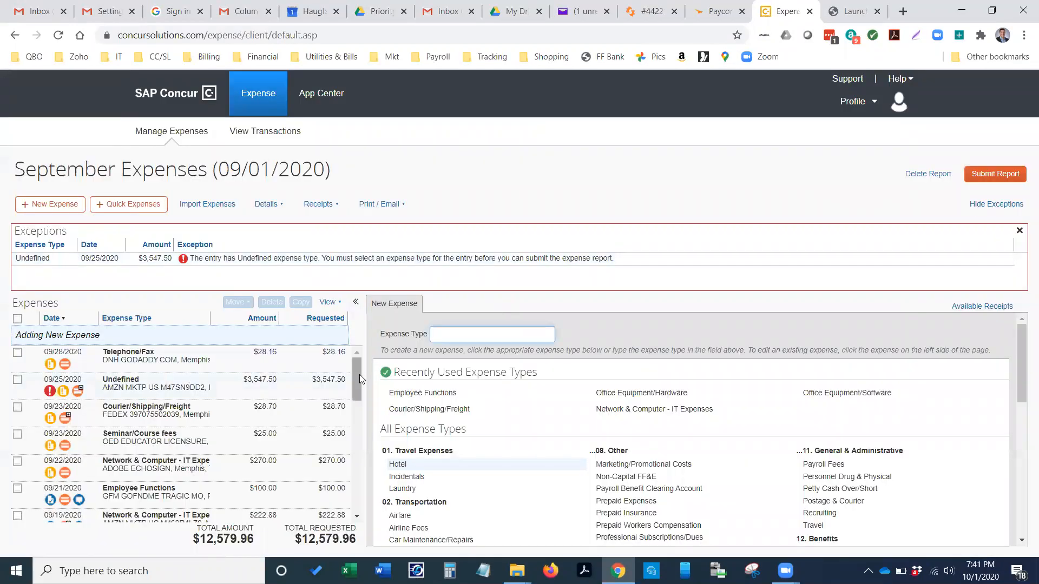
Look through the expense list, checking the 09/21/2020 Employee Functions receipt and the ADOBE ECHOSIGN card transaction details
mouse_move(359, 379)
left_mouse_down()
mouse_move(353, 506)
mouse_move(358, 372)
left_mouse_up()
left_click_drag(357, 379, 291, 516)
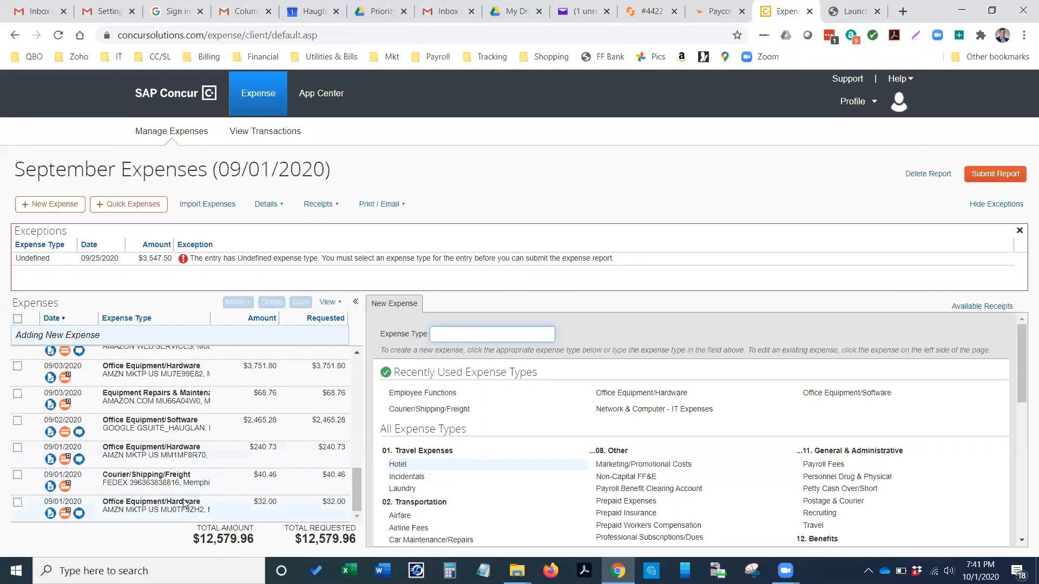
left_click_drag(357, 504, 347, 395)
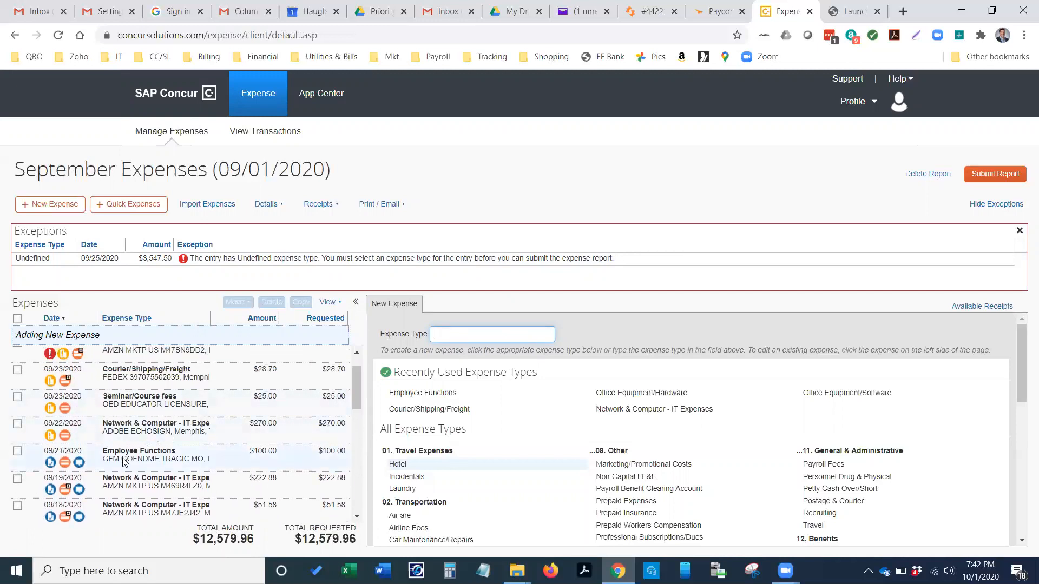
left_click(50, 465)
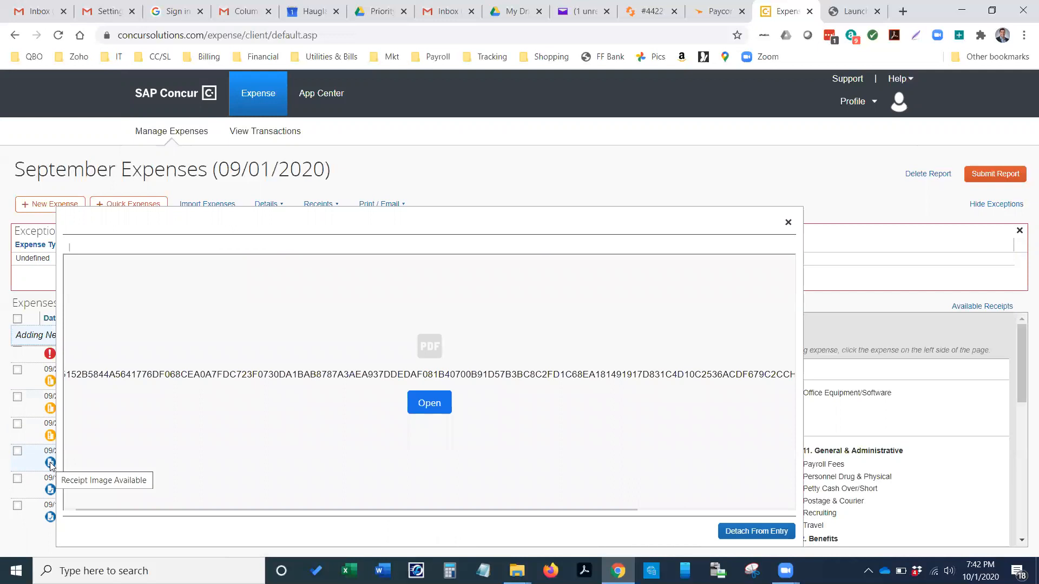
left_click(788, 223)
left_click(65, 436)
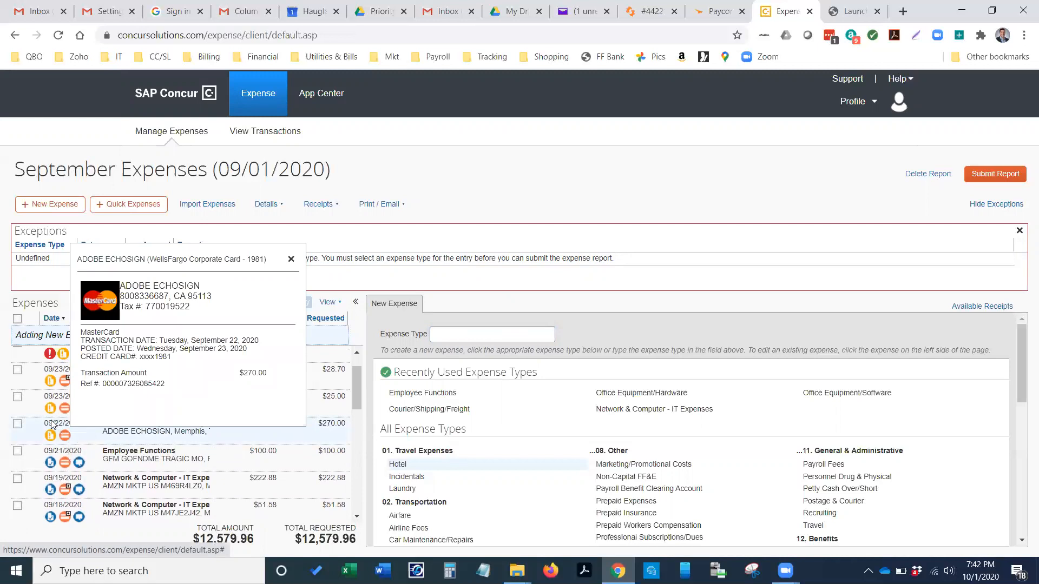
scroll(110, 421, "up", 2)
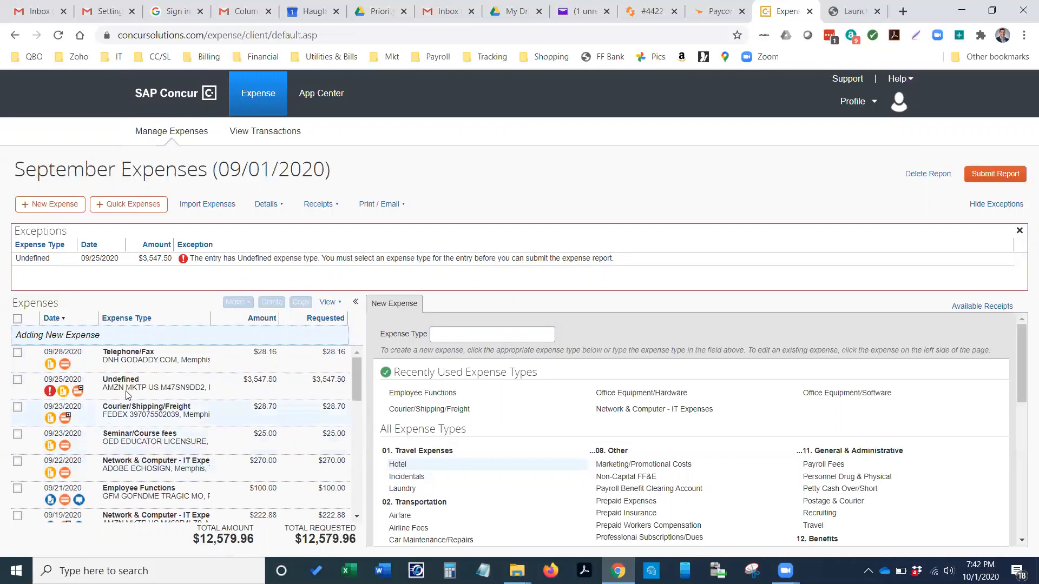
Switch to File Explorer to review the saved receipt files in the Sep 2020 folder, and return to the expense report in Chrome
mouse_move(52, 397)
mouse_move(516, 571)
left_click(492, 464)
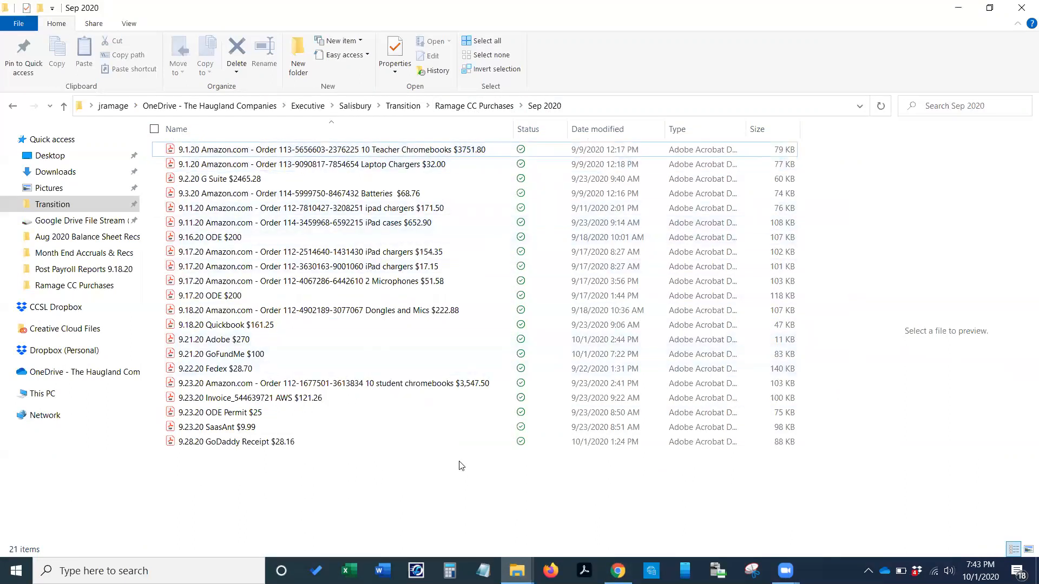
left_click(617, 571)
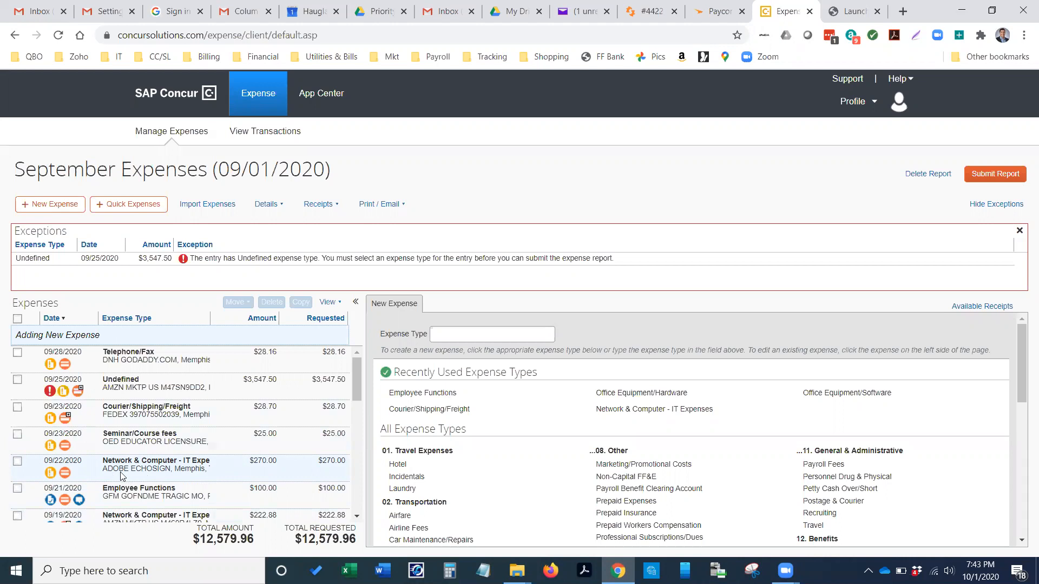
Open the 09/22/2020 ADOBE ECHOSIGN expense and choose Network & Computer - IT Expenses as its expense type
left_click(160, 465)
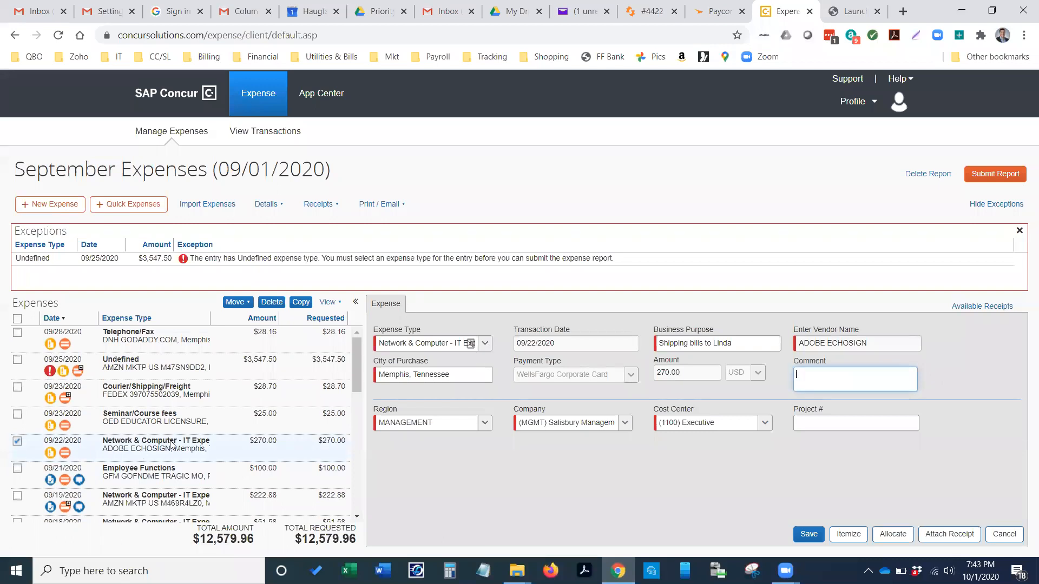
left_click(485, 343)
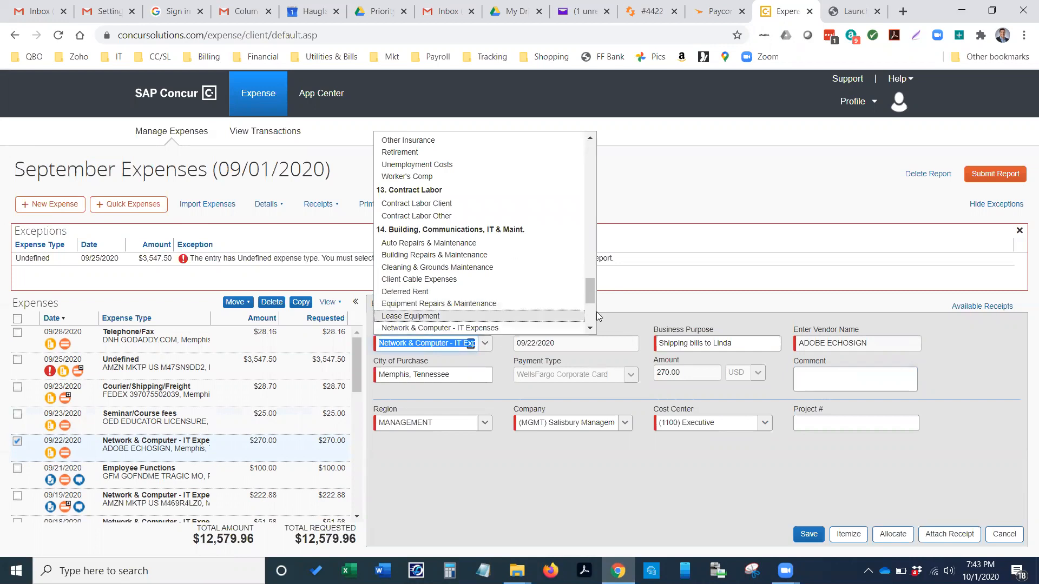
left_click_drag(590, 296, 587, 300)
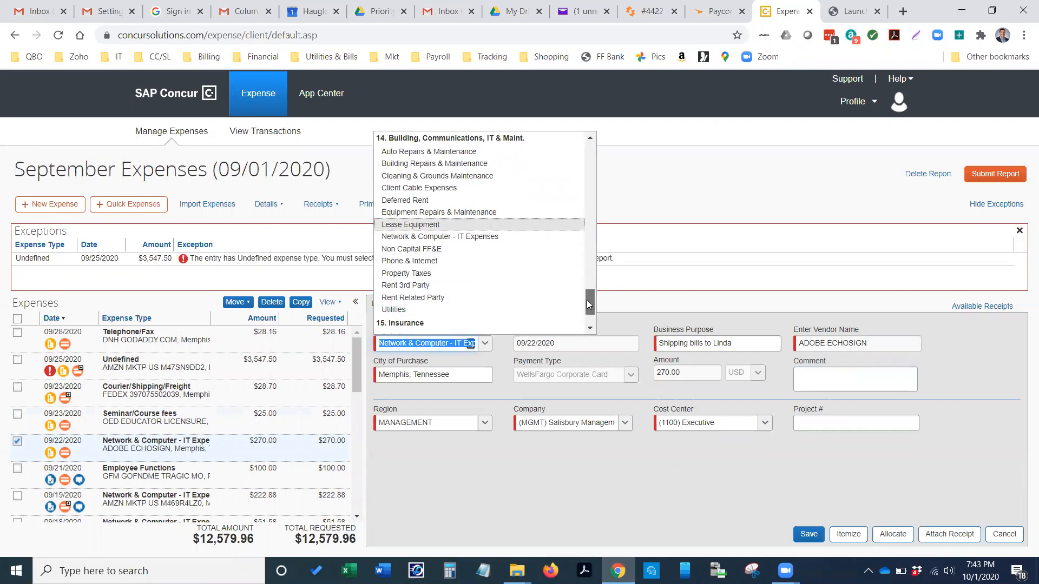
left_click(483, 244)
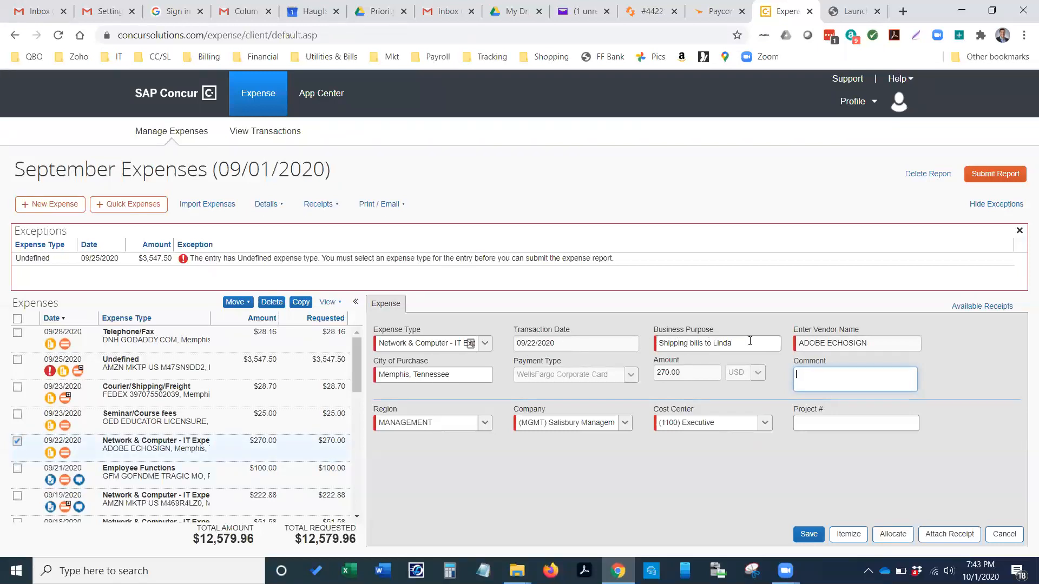
Set the ADOBE ECHOSIGN expense's business purpose to "Software" and enter "Support" as the comment
left_click_drag(744, 345, 652, 345)
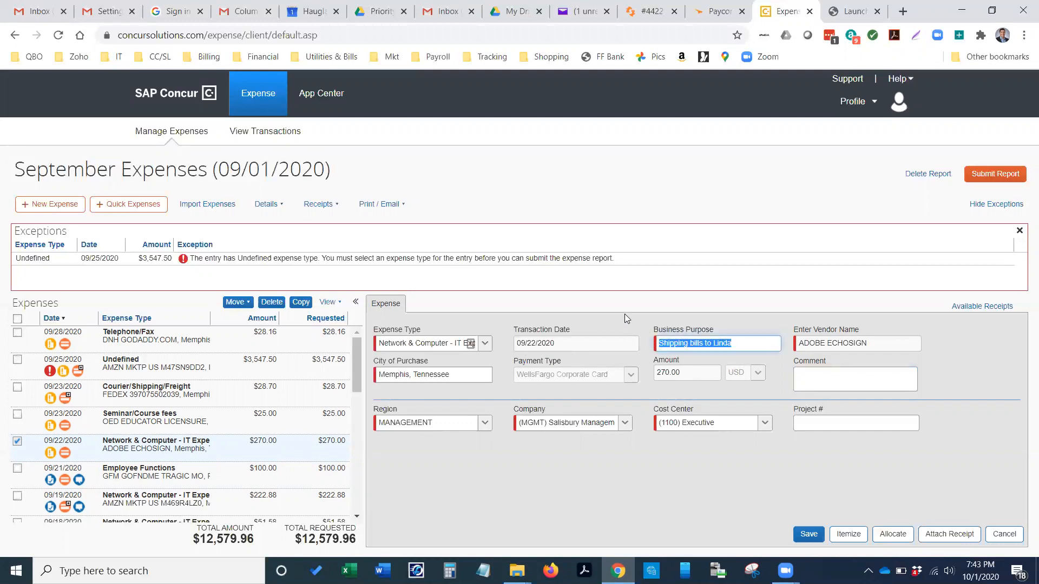
type("Software")
left_click(392, 379)
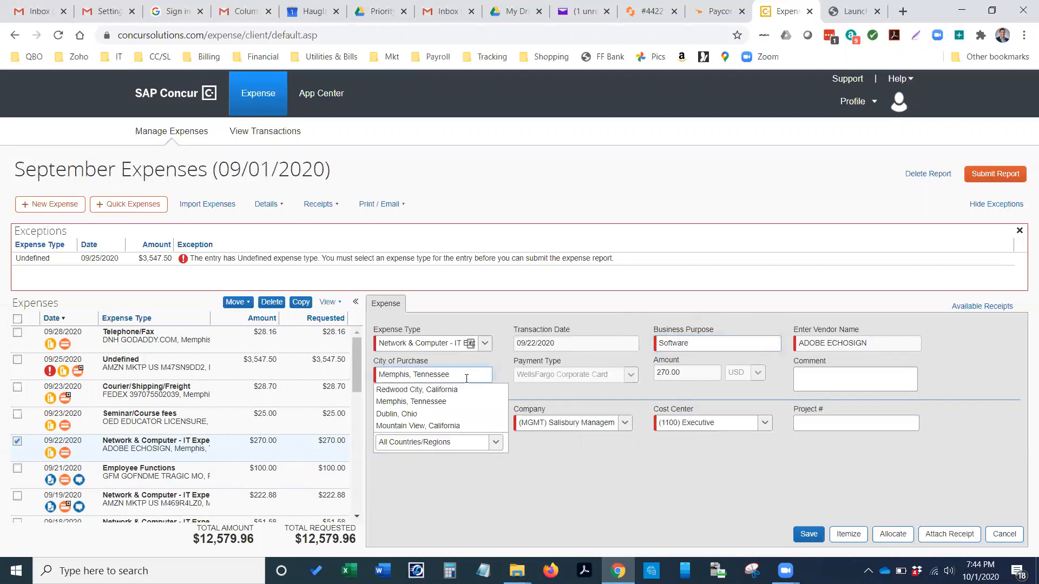
left_click(501, 360)
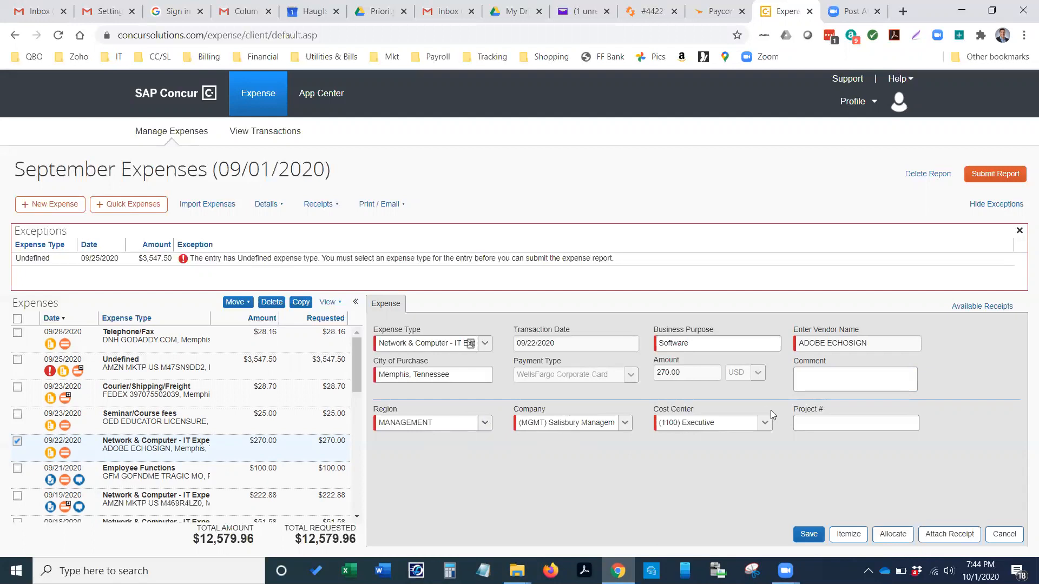
left_click(795, 379)
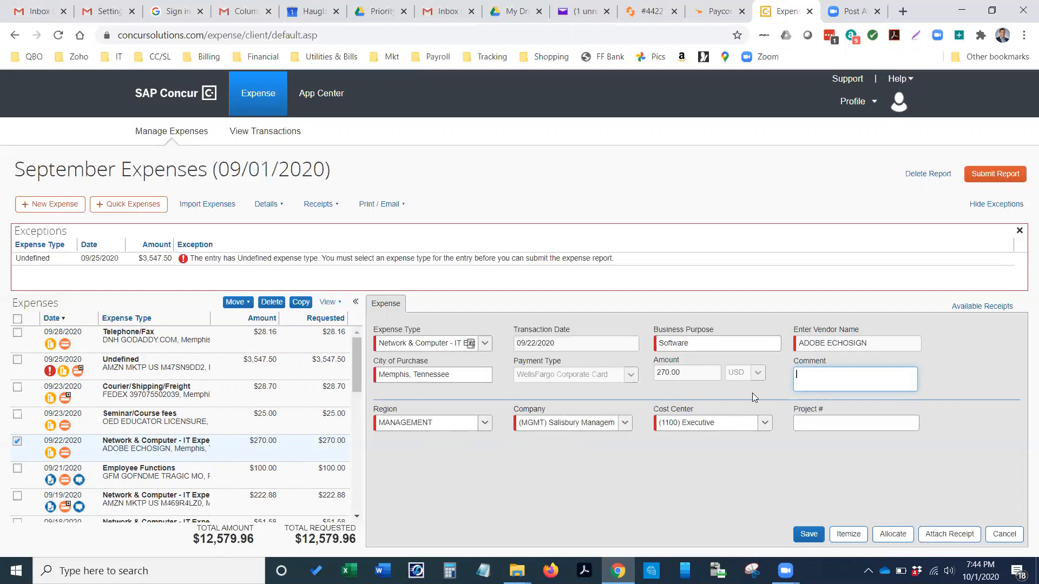
type("Suppor")
type("t")
Attach the receipt file "9.21.20 Adobe $270" from the Sep 2020 folder to the ADOBE ECHOSIGN expense
left_click(940, 535)
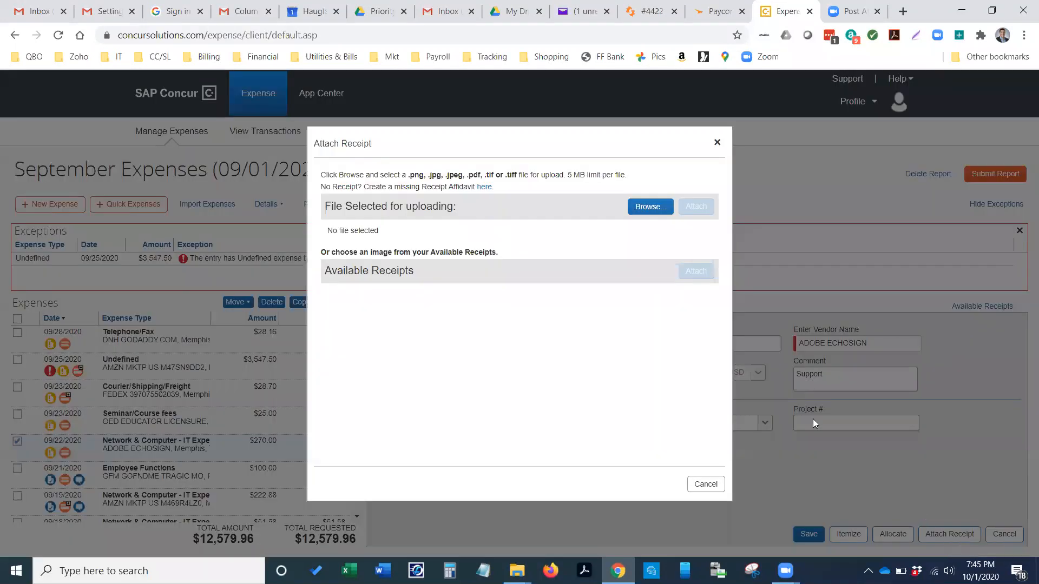
left_click(650, 206)
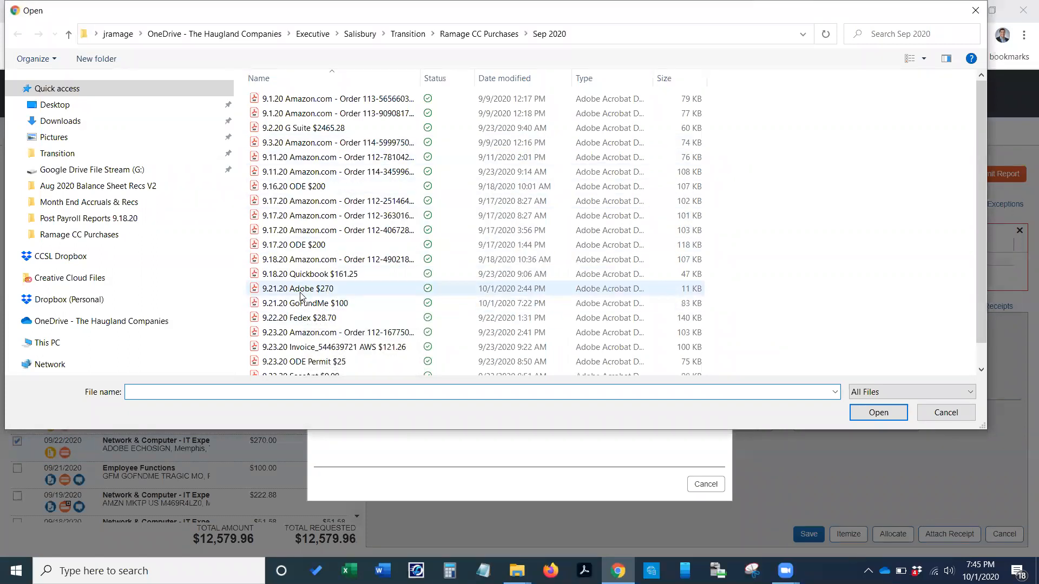
left_click(300, 292)
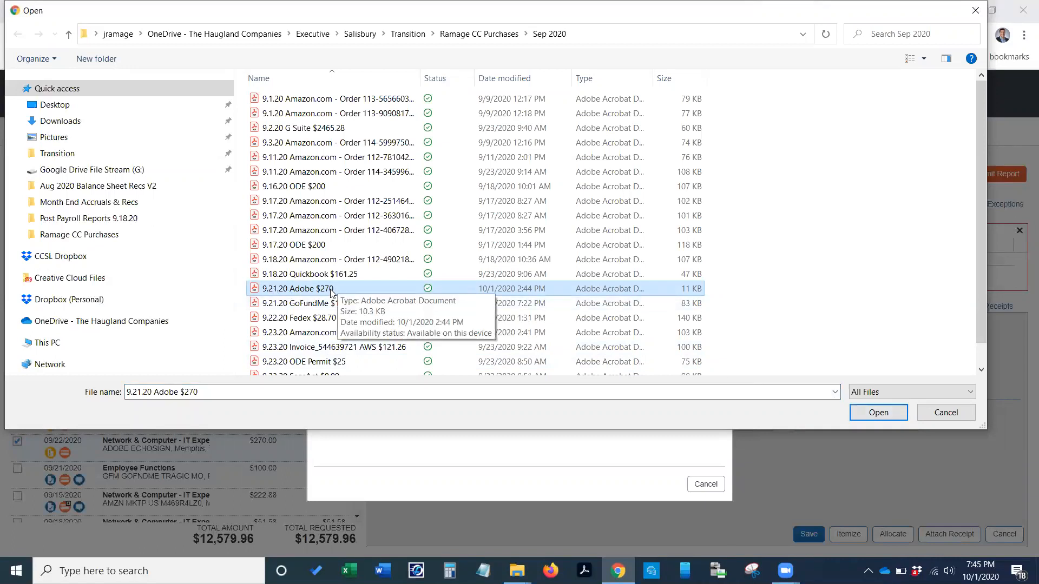
left_click(875, 412)
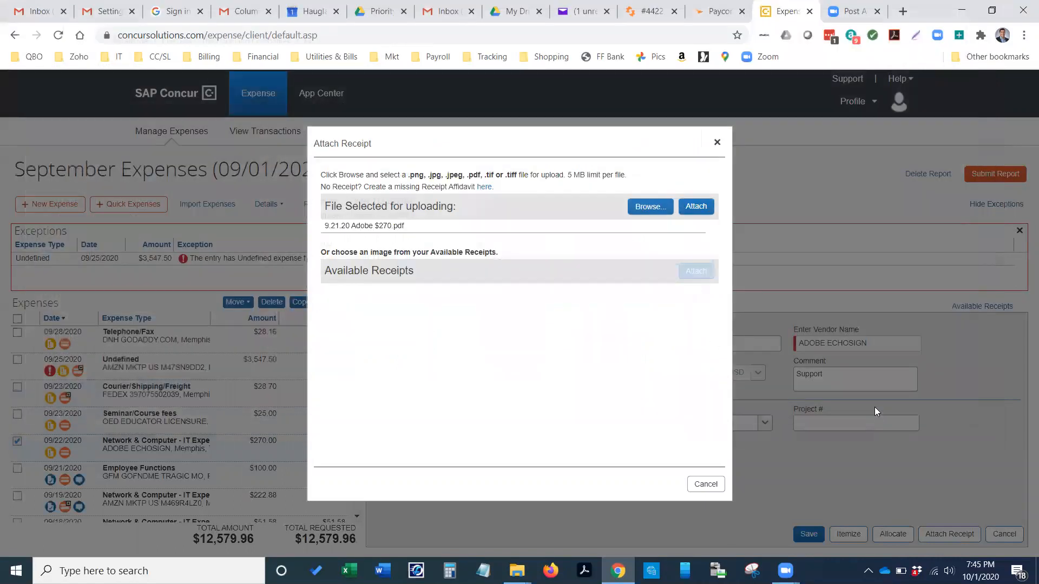
left_click(696, 206)
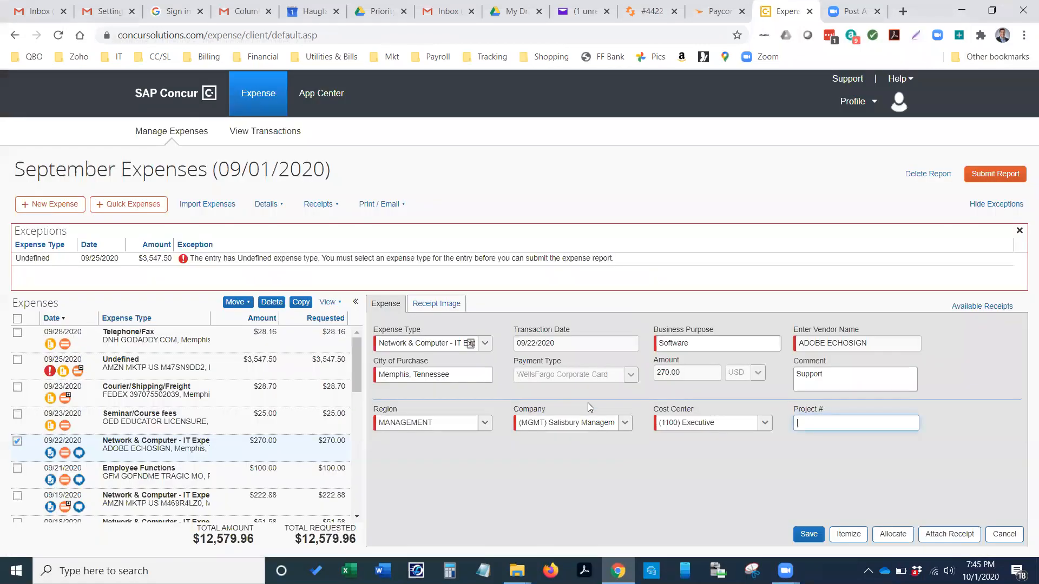
Check the attached receipt image and look at the available receipts, closing that list again
left_click(441, 305)
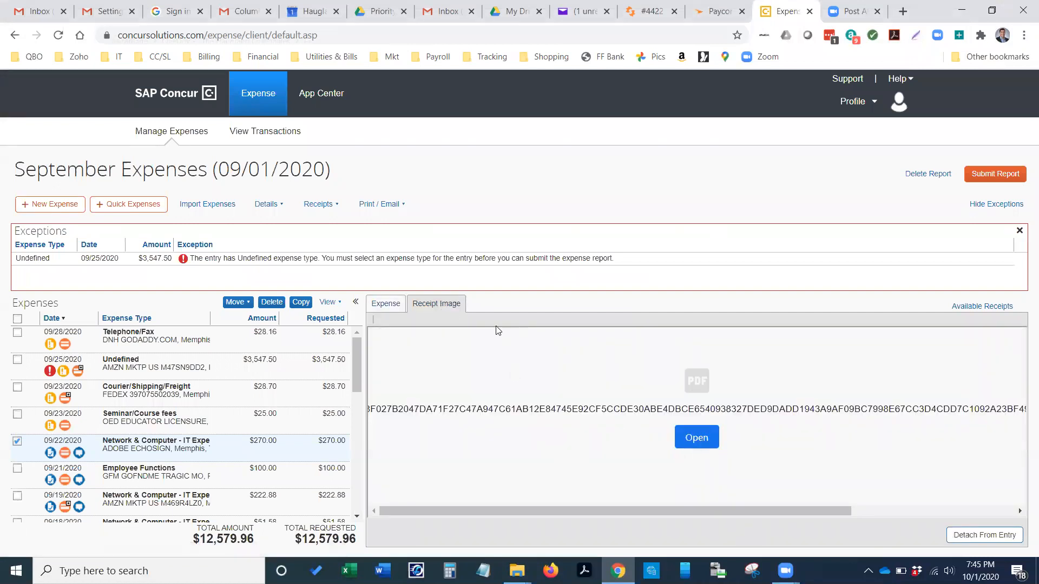
left_click(376, 307)
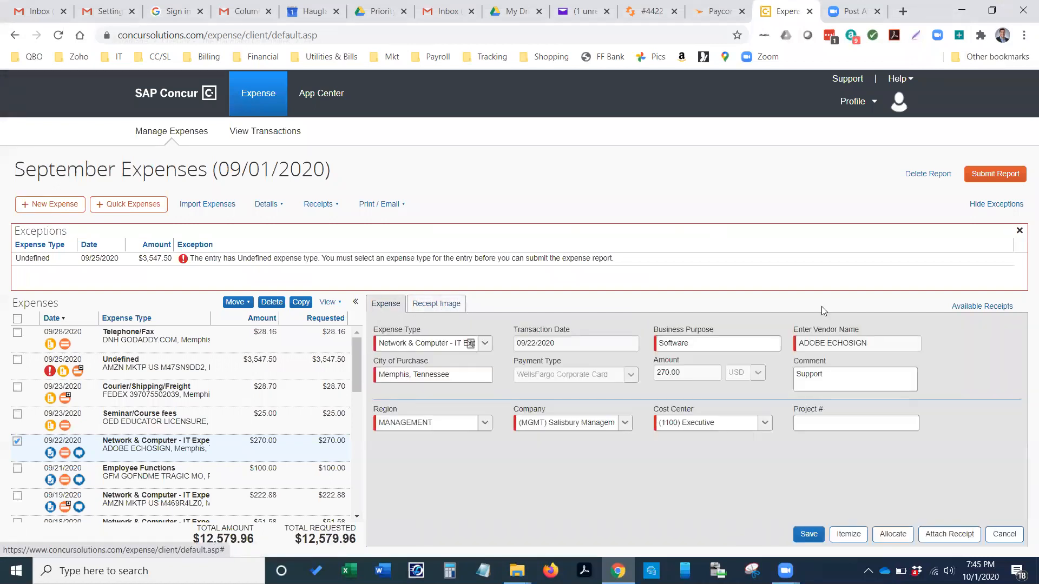
left_click(980, 310)
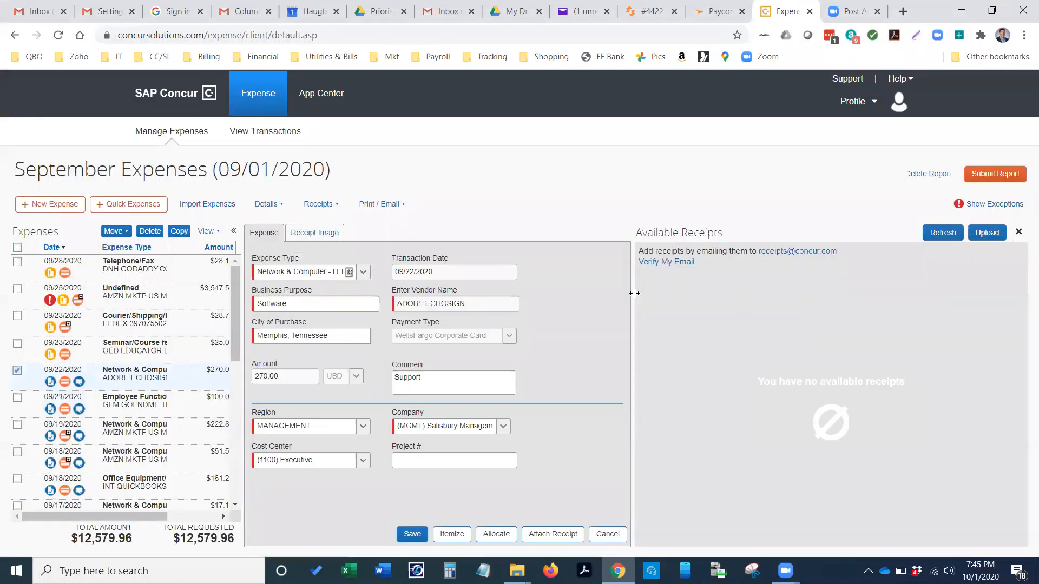
left_click(1018, 233)
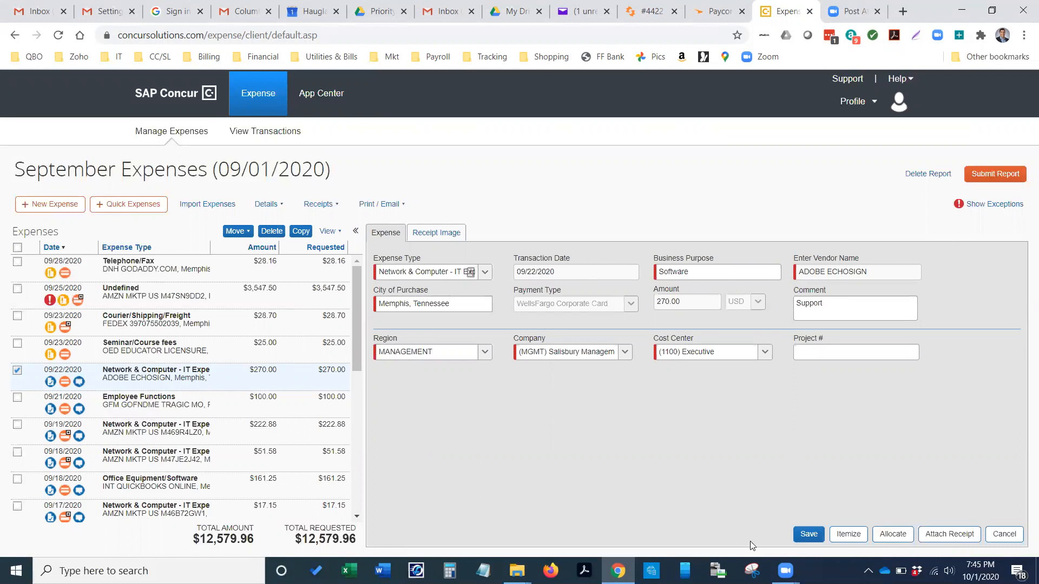
Save the ADOBE ECHOSIGN expense and preview its attached receipt from the expense list
left_click(809, 534)
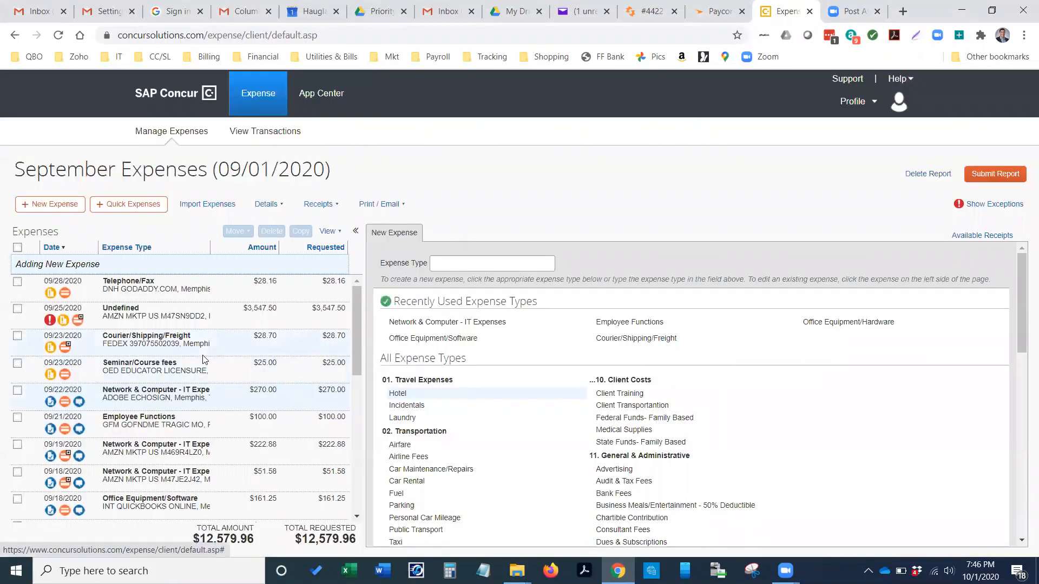
left_click(50, 402)
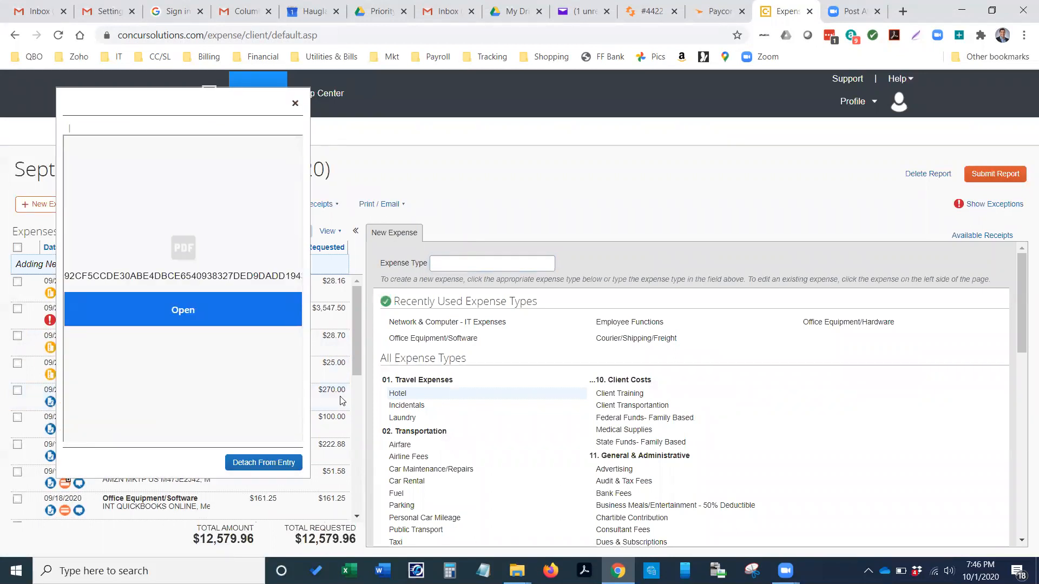
left_click(358, 369)
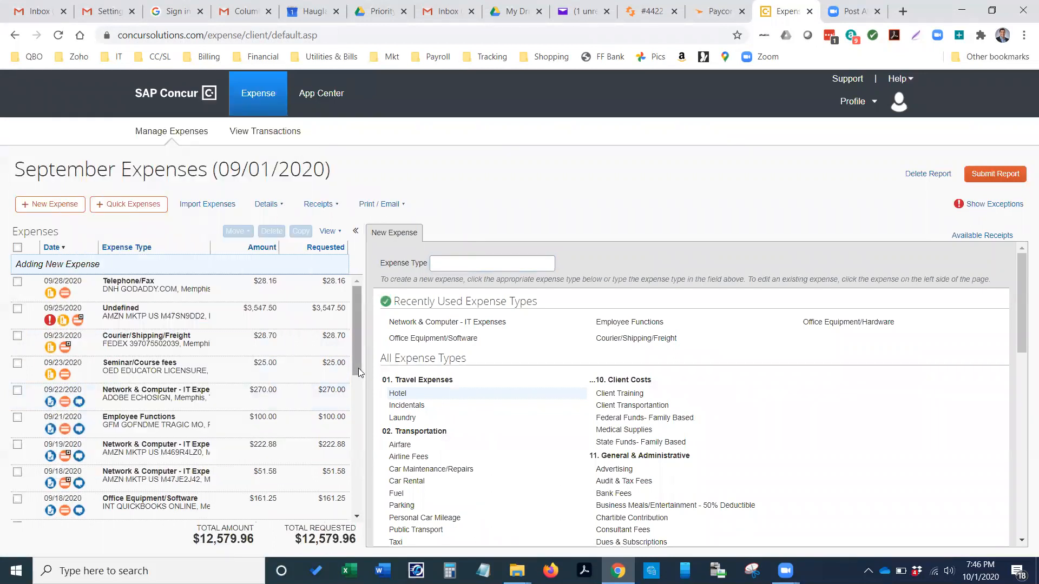
Open the OED EDUCATOR LICENSURE expense and look through the available expense types, keeping Seminar/Course fees
left_click(176, 370)
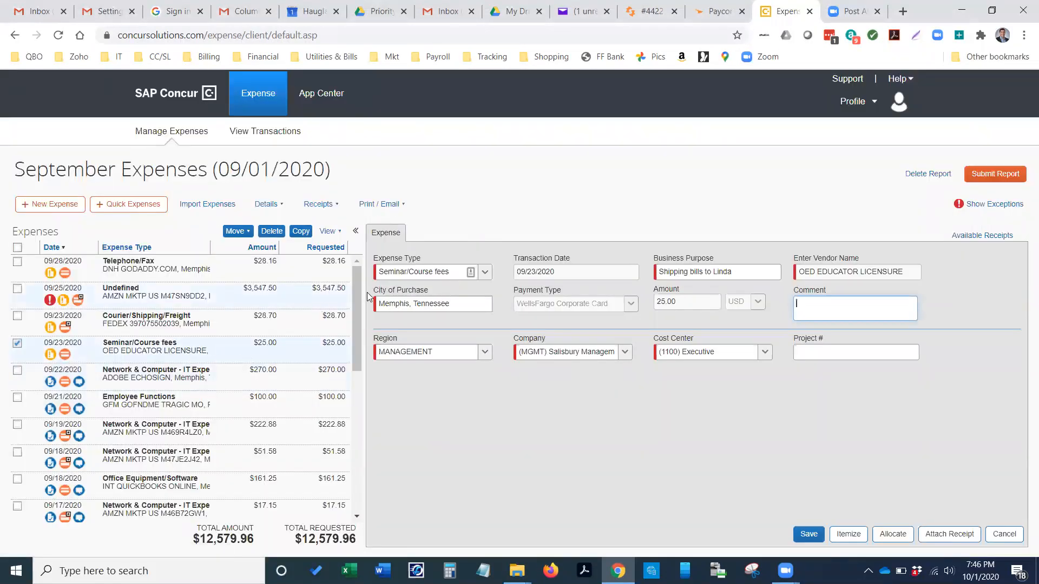
left_click(484, 273)
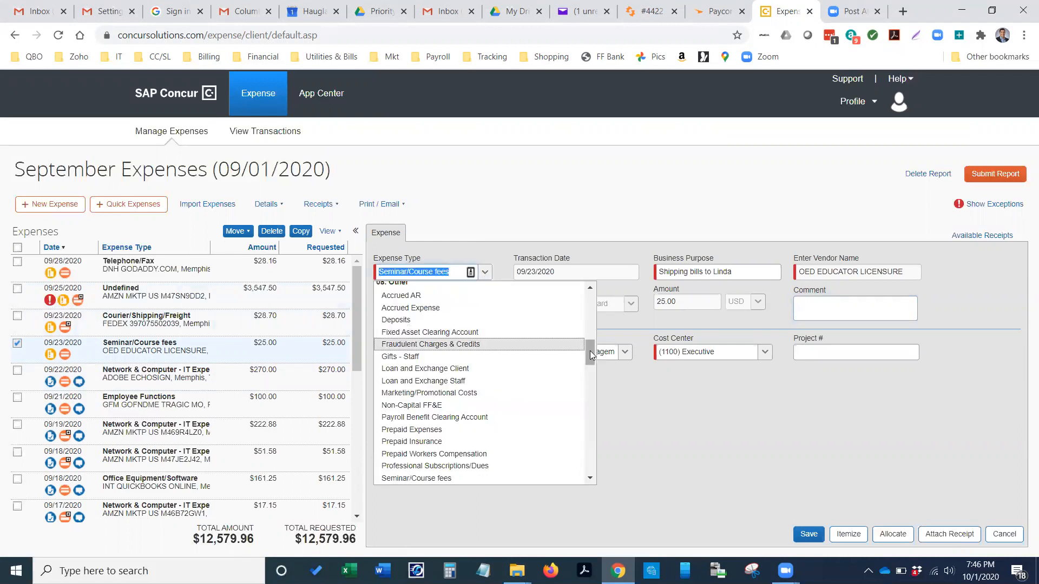
left_click_drag(591, 354, 582, 416)
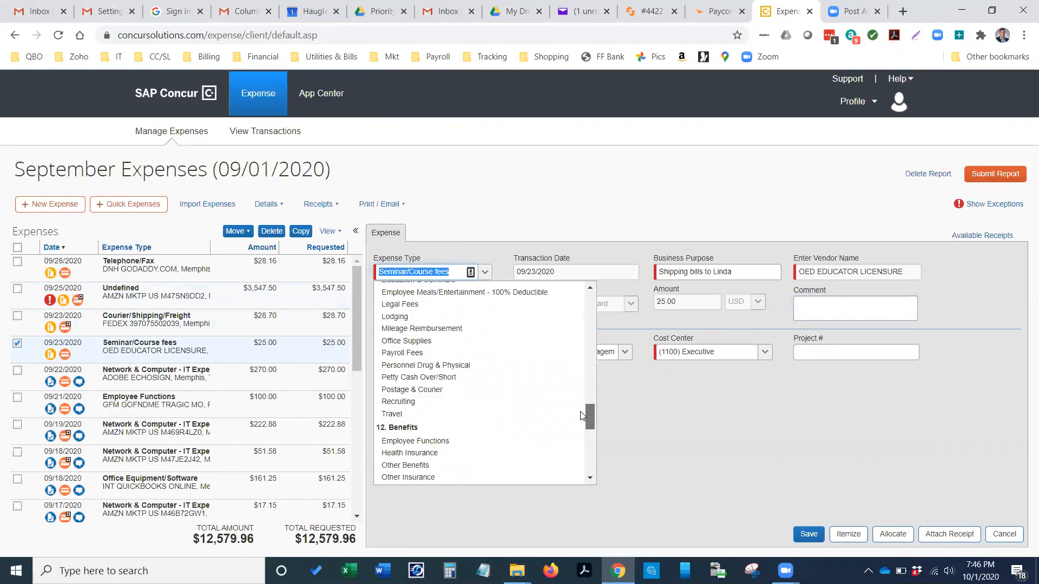
scroll(582, 416, "up", 1)
left_click(599, 249)
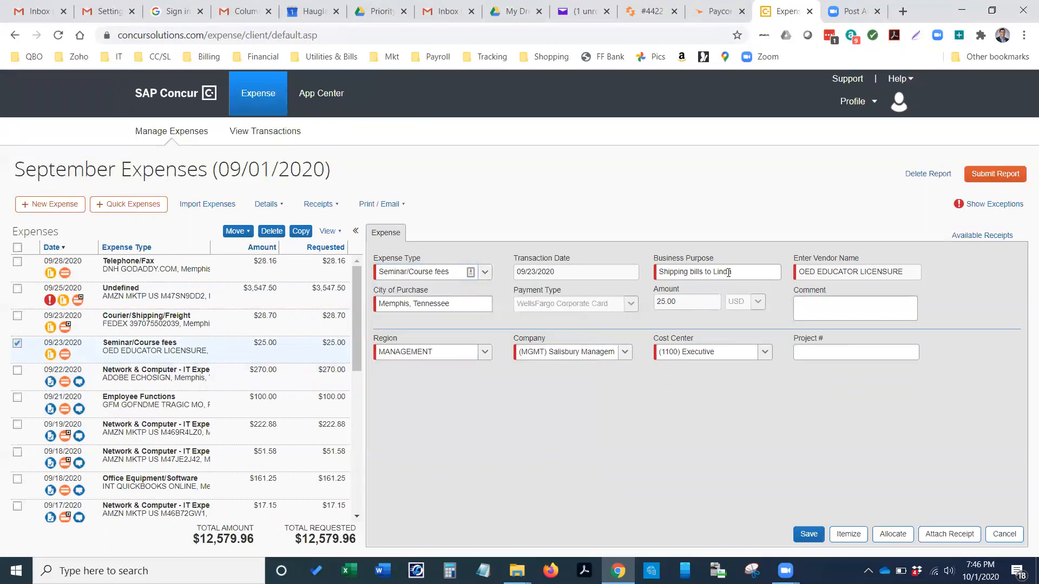
Set the OED EDUCATOR LICENSURE expense's business purpose to "ODE license" and enter "Columbus" as the comment
left_click_drag(731, 273, 613, 281)
type("ODE ")
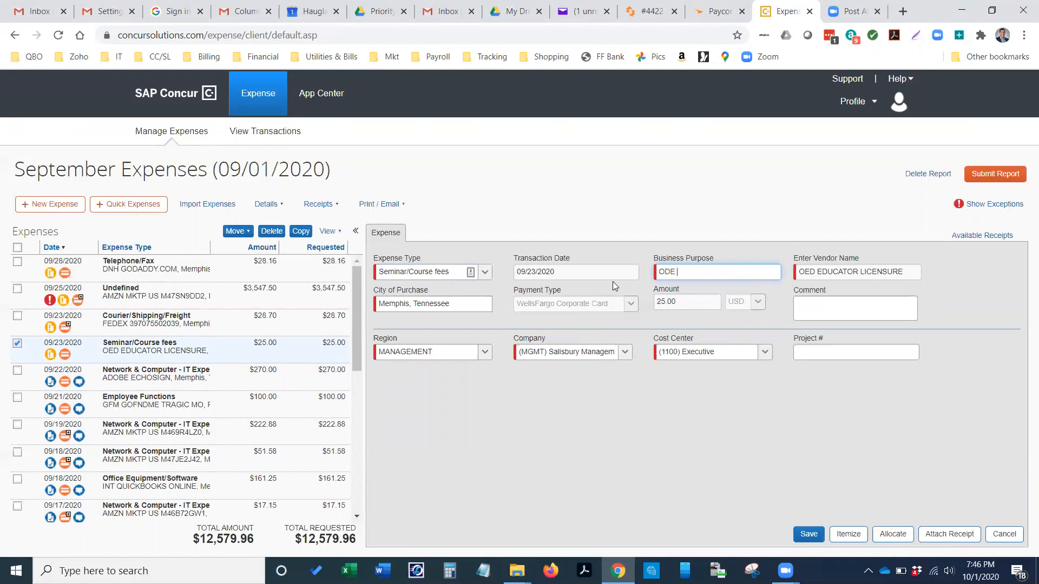
type("license")
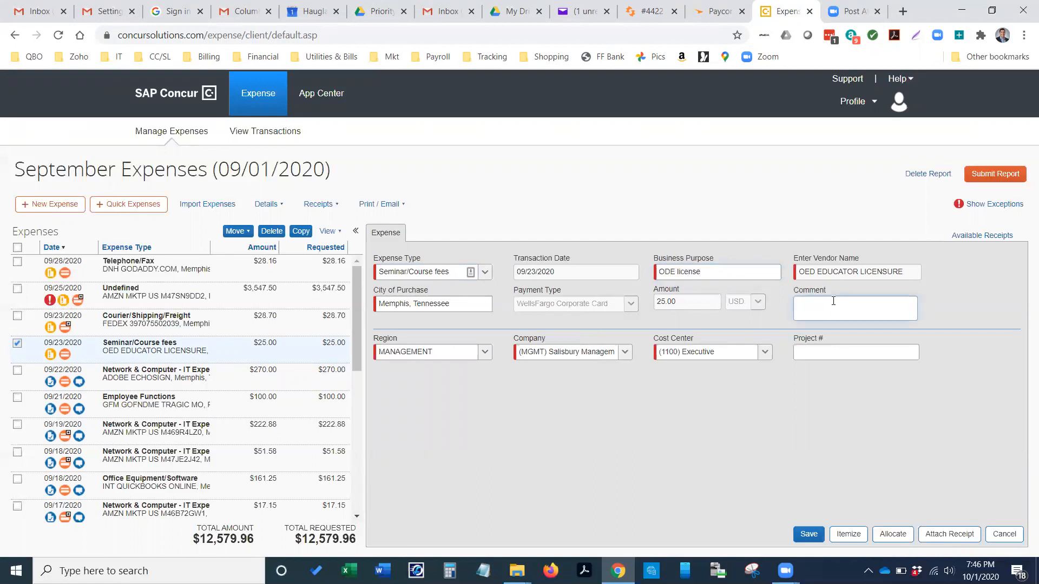
type("Colubmus")
key("BackSpace")
key("BackSpace")
key("BackSpace")
key("BackSpace")
type("mbus")
Attach the receipt file "9.23.20 ODE Permit $25" from the Sep 2020 folder to the OED EDUCATOR LICENSURE expense
left_click(933, 536)
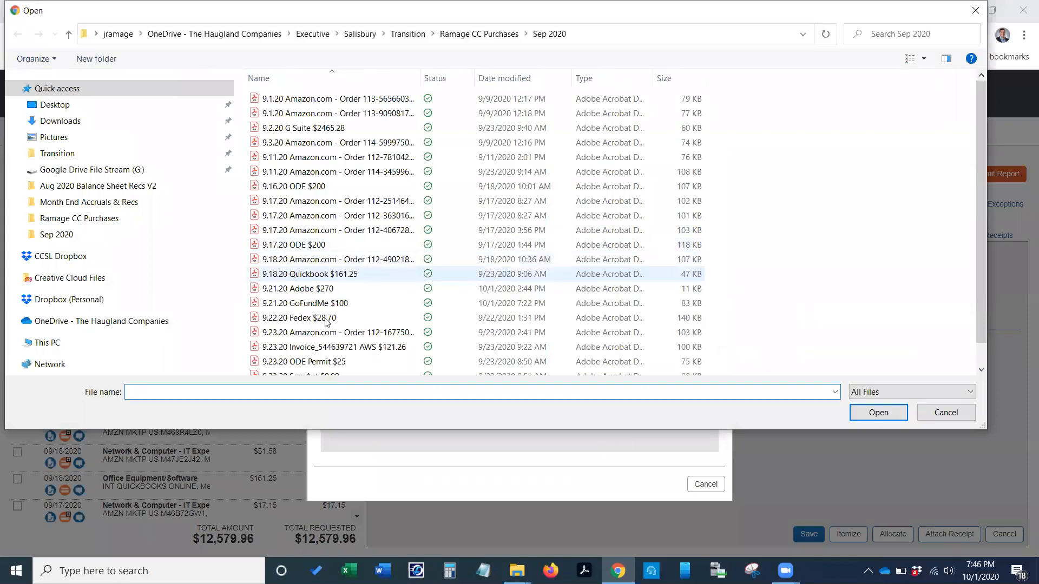
scroll(316, 349, "down", 1)
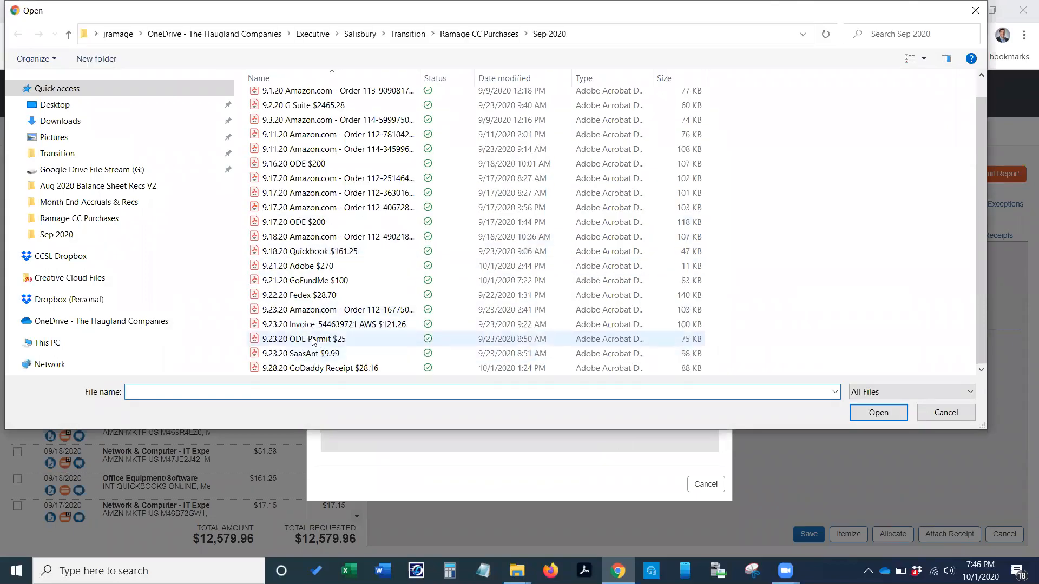
left_click(314, 339)
left_click(877, 413)
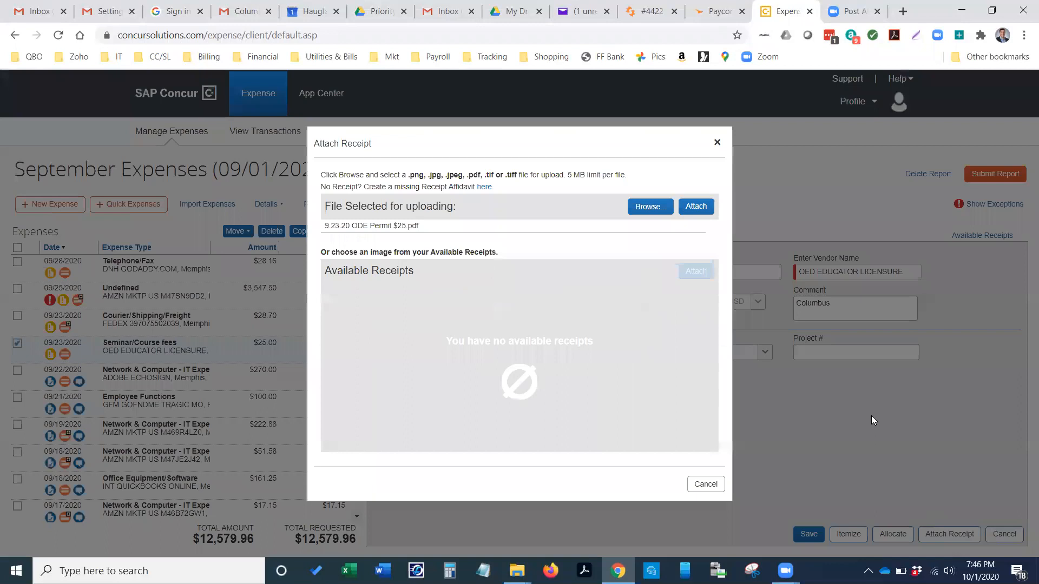
left_click(696, 207)
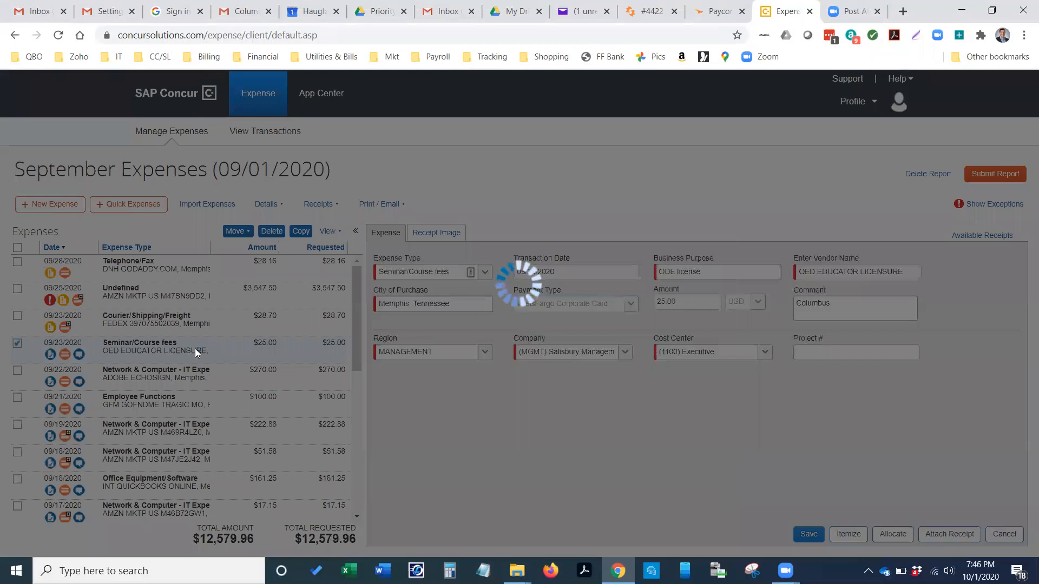
On the FEDEX expense, enter the comment "Support" and attach the receipt file "9.22.20 Fedex $28.70", saving the expense
left_click(157, 319)
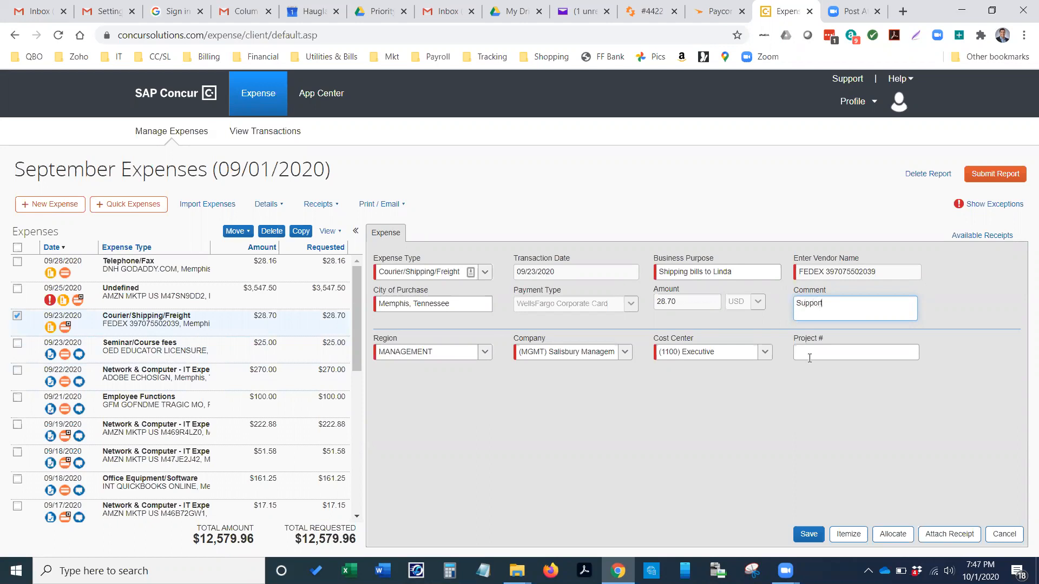
left_click(930, 537)
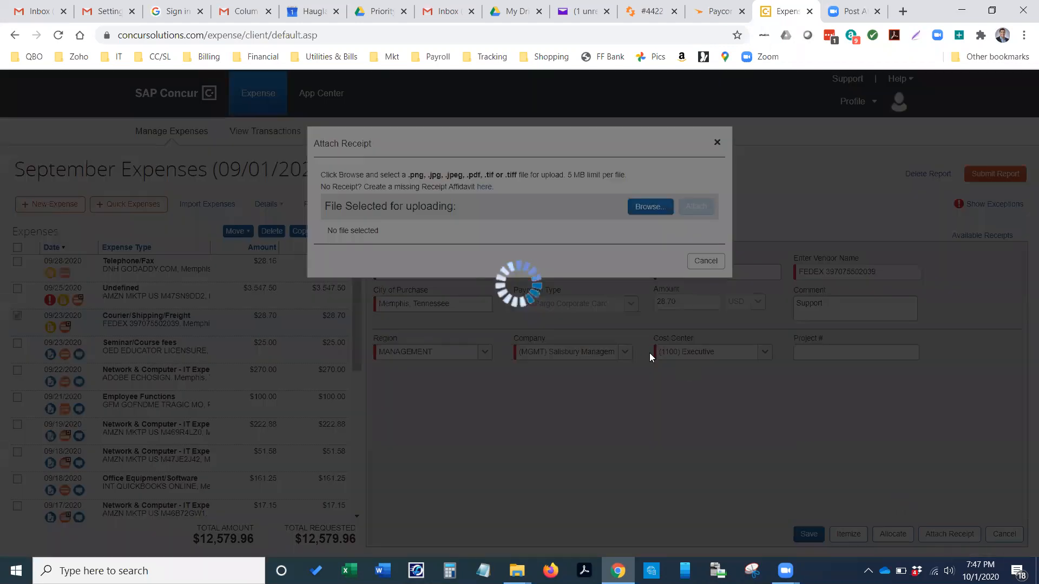
left_click(644, 211)
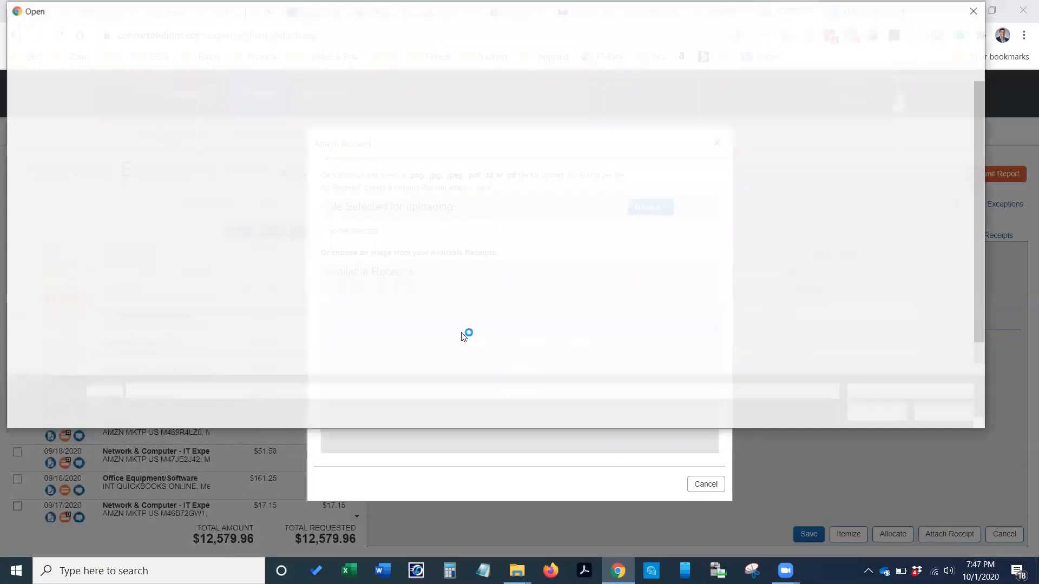
scroll(340, 281, "down", 1)
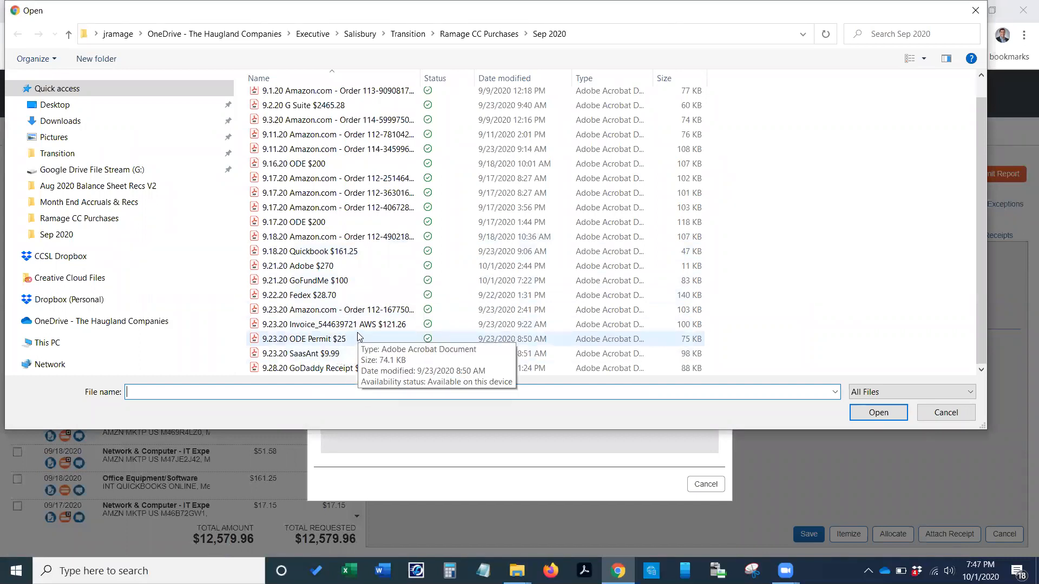
left_click(314, 296)
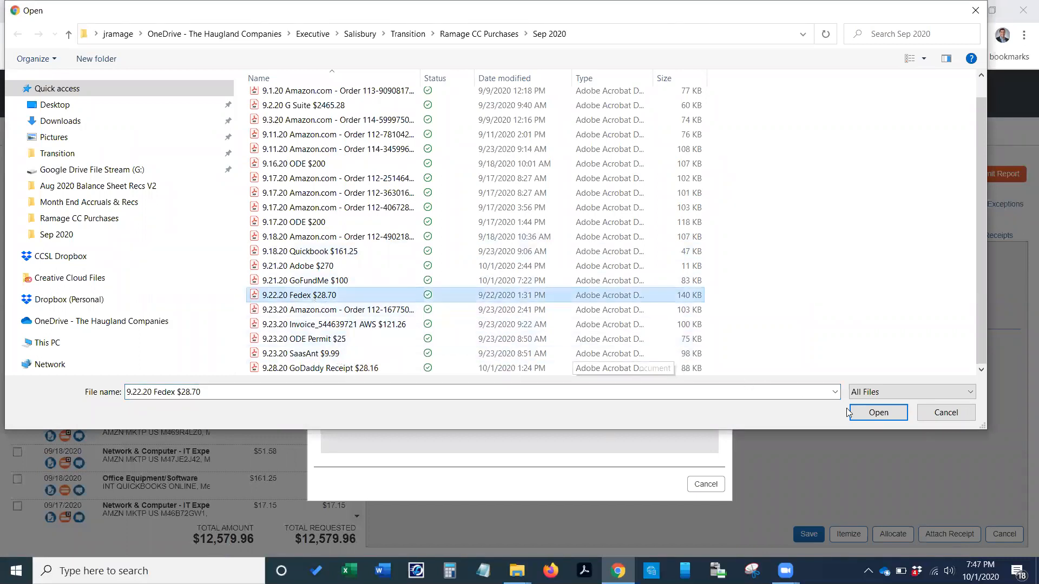
left_click(878, 412)
left_click(695, 207)
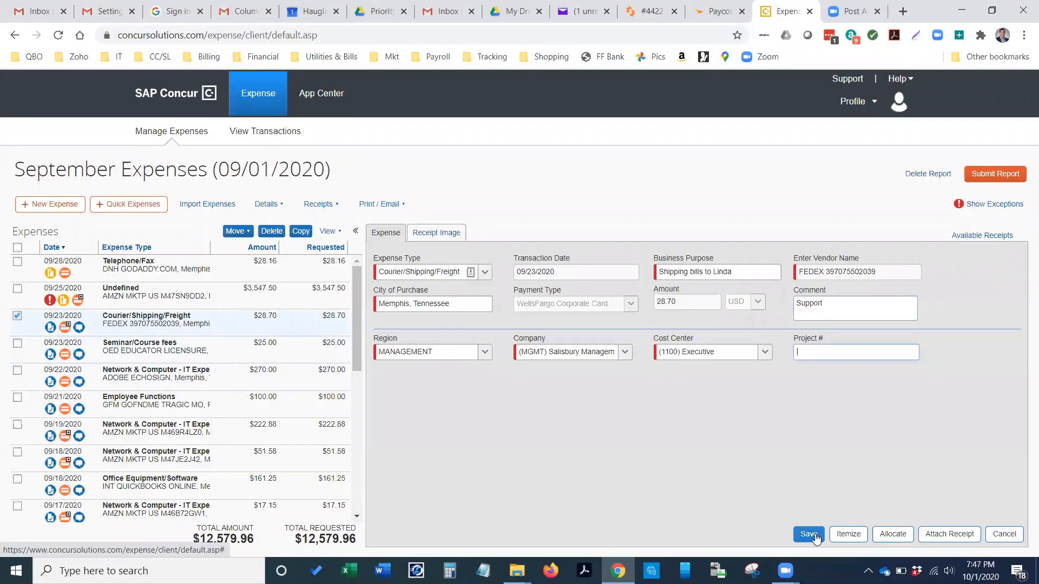
left_click(814, 537)
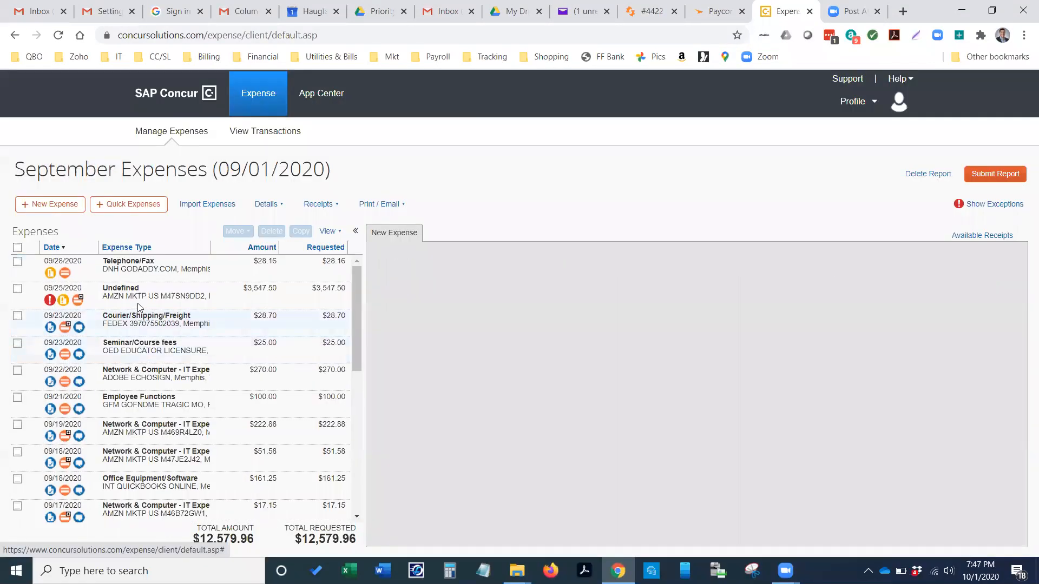
Open the undefined 09/25/2020 Amazon expense and check the receipt files in the Sep 2020 folder to identify the purchase
left_click(140, 298)
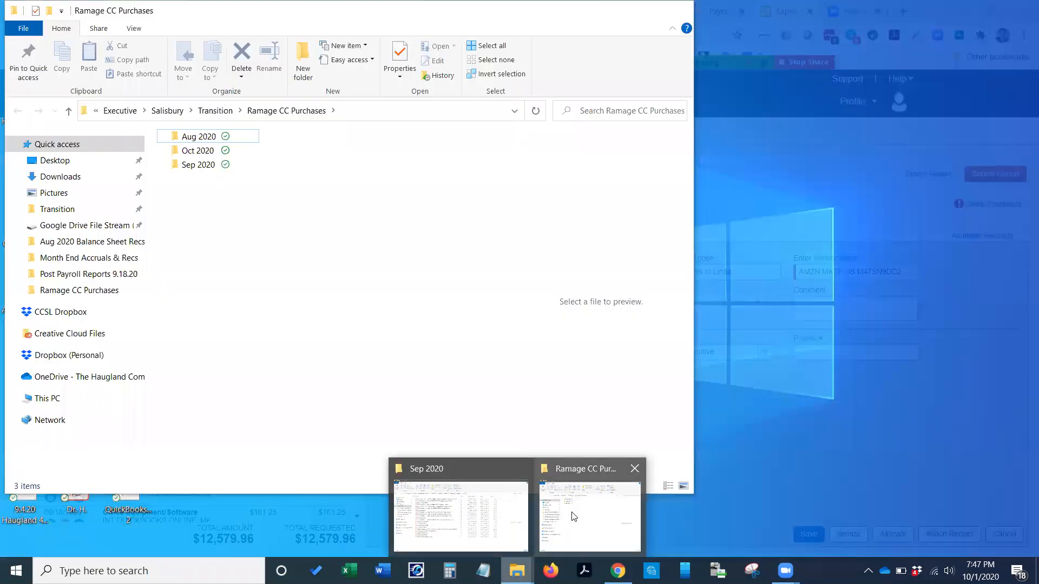
left_click(600, 509)
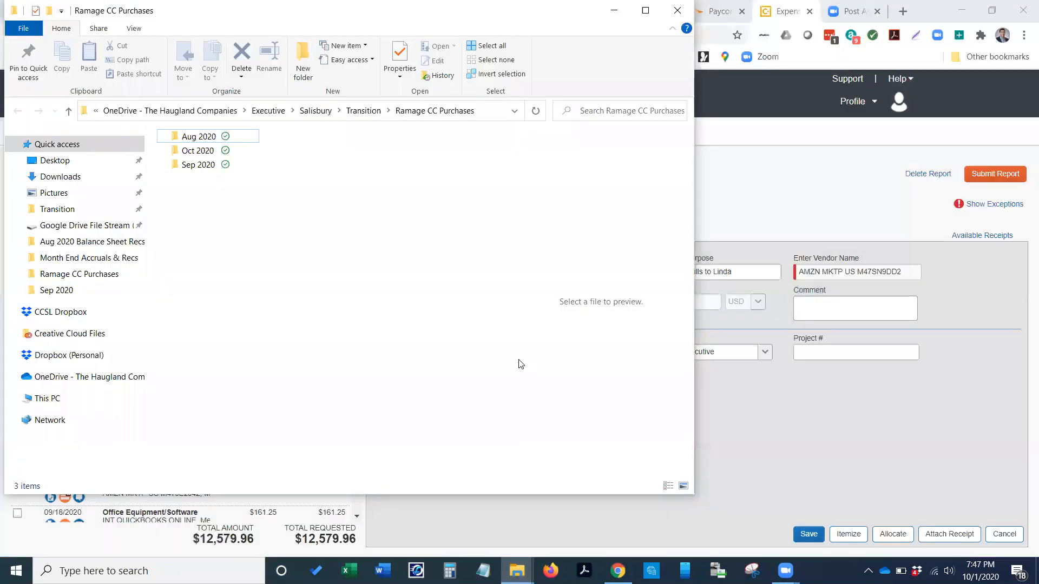
double_click(204, 165)
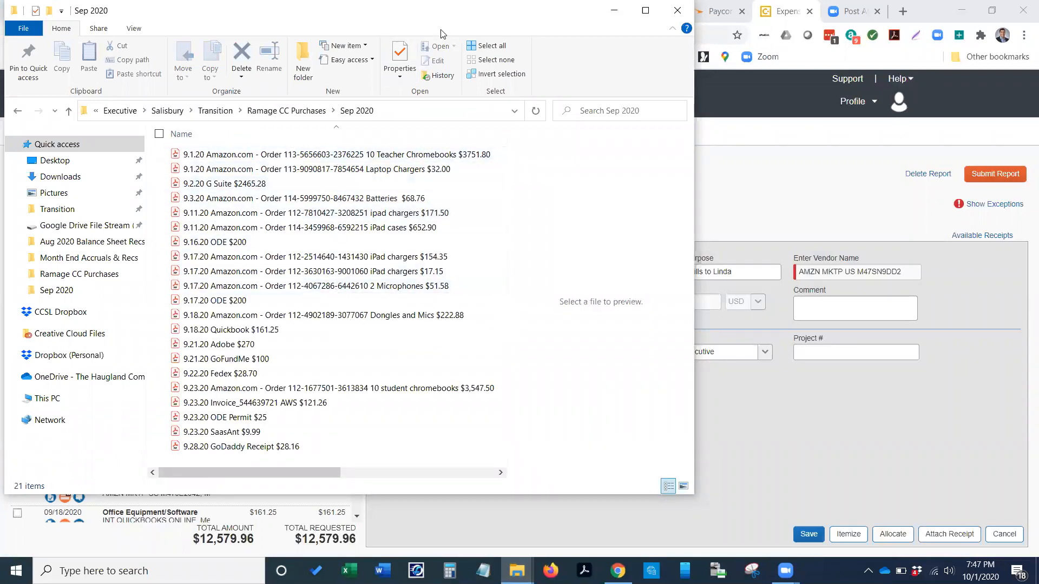
left_click_drag(441, 33, 556, 62)
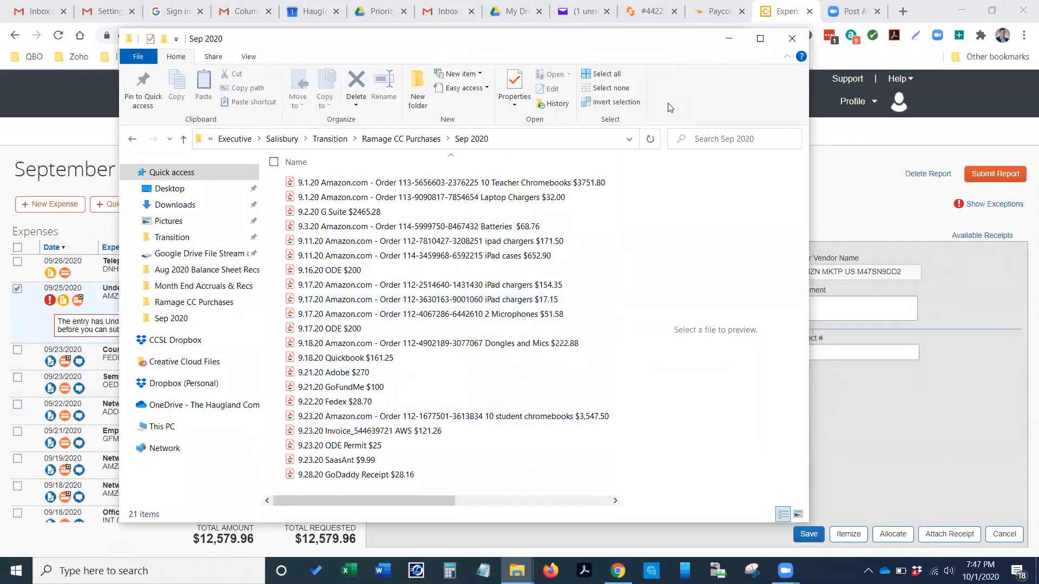
left_click_drag(440, 45, 352, 101)
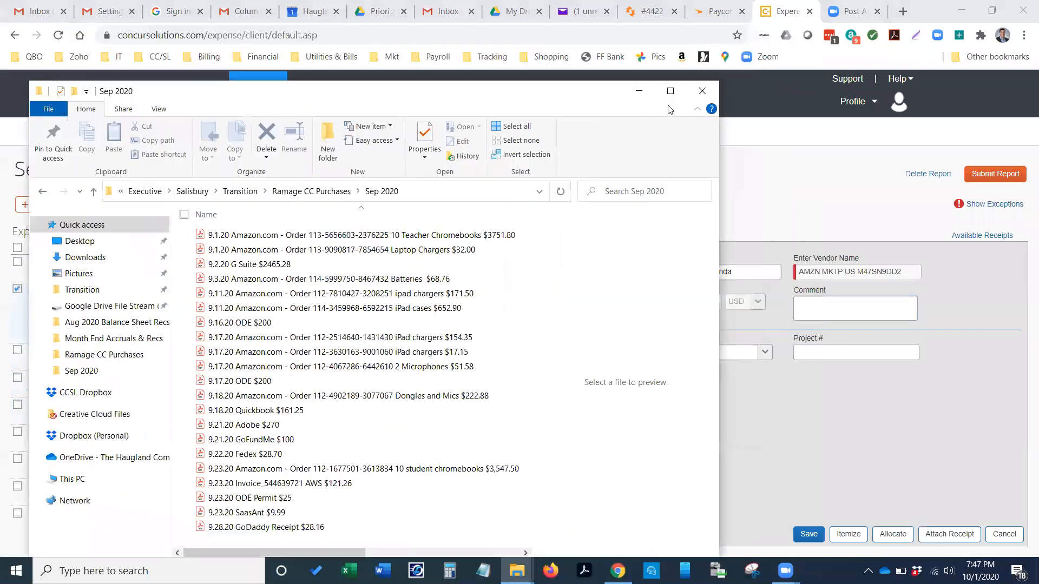
left_click(642, 92)
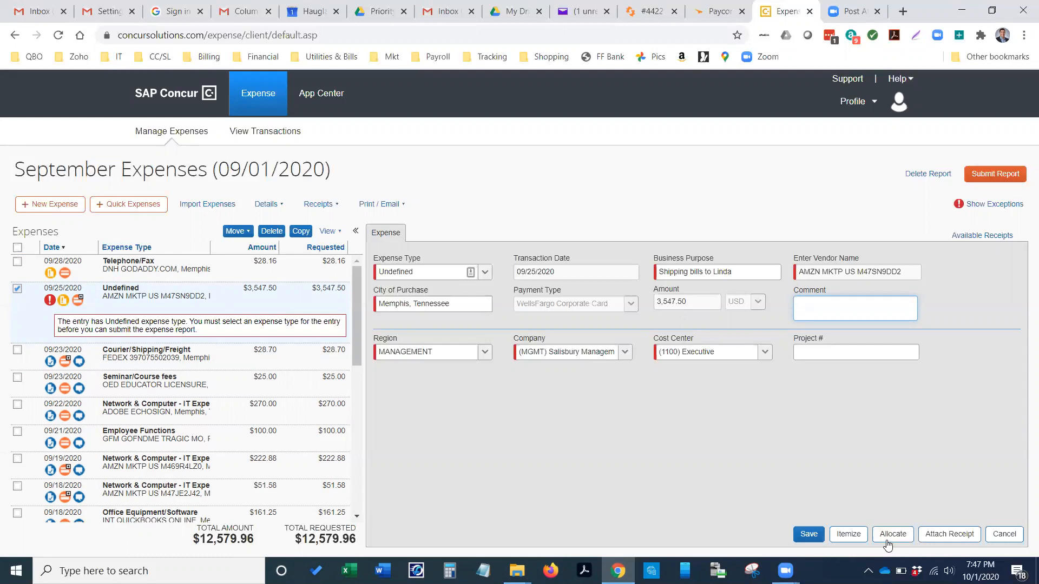
Set the 09/25/2020 Amazon expense's type to Network & Computer - IT Expenses and its business purpose to "Chromebooks for students"
left_click(484, 272)
left_click_drag(589, 306, 559, 457)
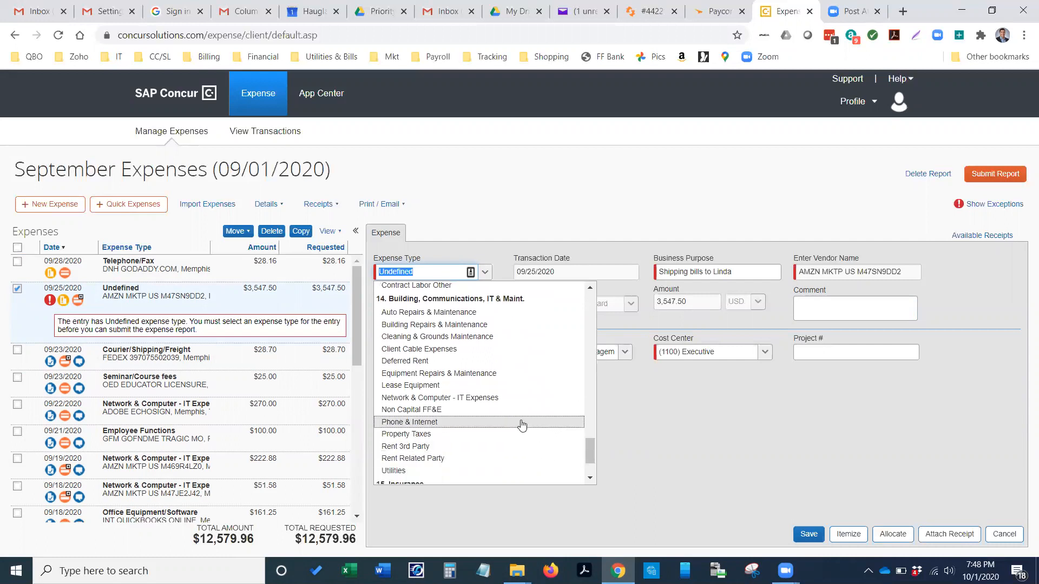
left_click(474, 399)
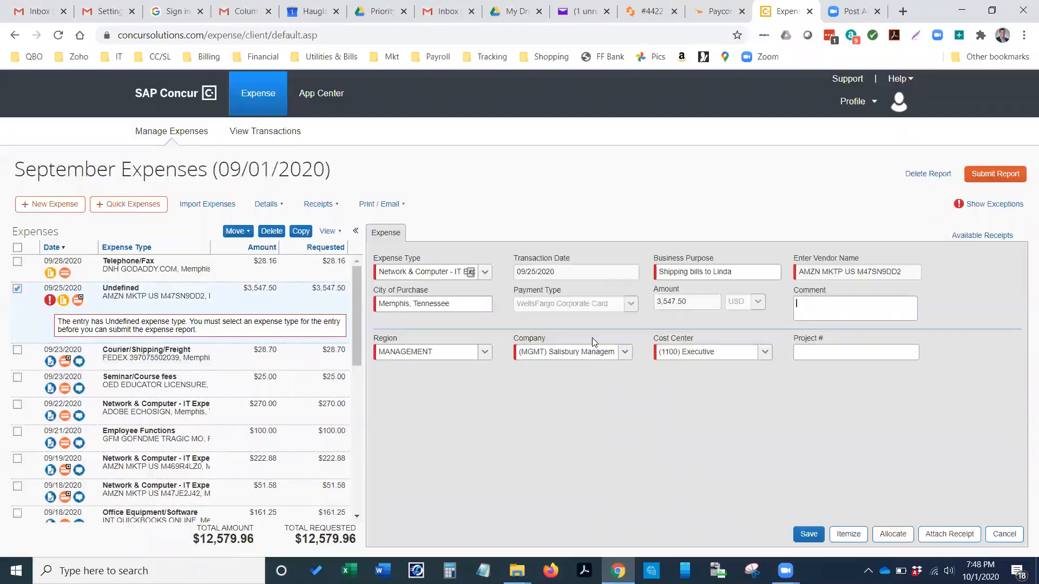
left_click_drag(749, 273, 590, 270)
type("C")
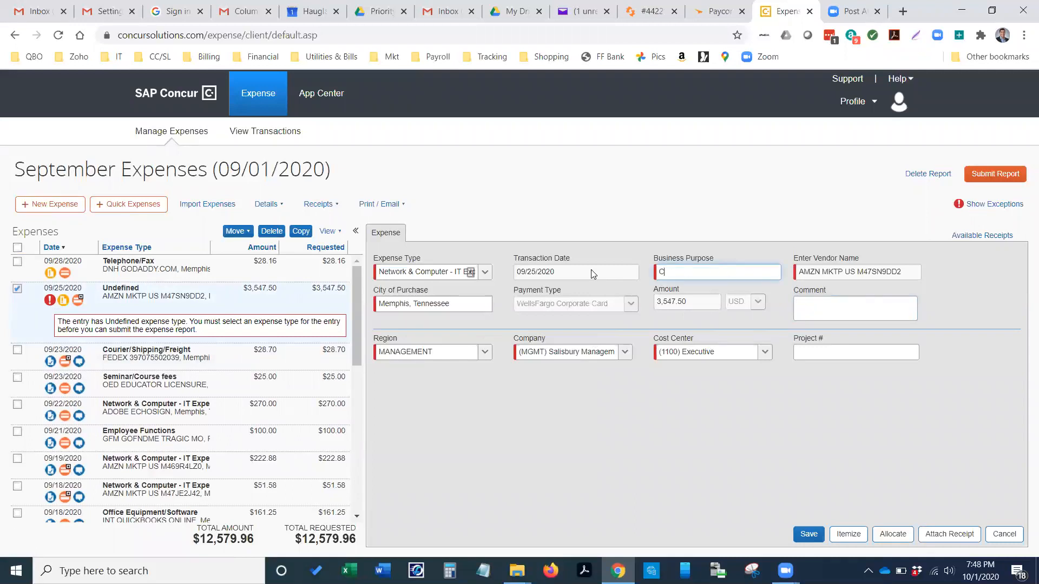
type("hromebooks for students")
Enter "Columbus- Aux Funds" as the comment on the 09/25/2020 Amazon expense
left_click(818, 301)
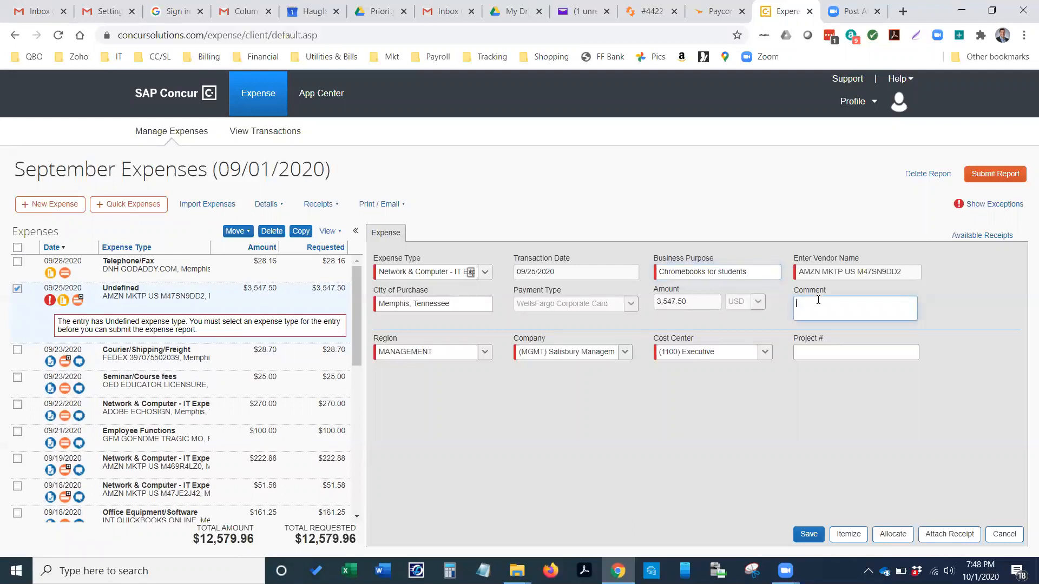
type("Columab")
key("ctrl+a")
type("Columgu")
key("BackSpace")
key("BackSpace")
type("x Funds")
Attach the 9.23.20 Amazon.com receipt for "10 student chromebooks $3,547.50" to the 09/25/2020 Amazon expense and save it
left_click(949, 534)
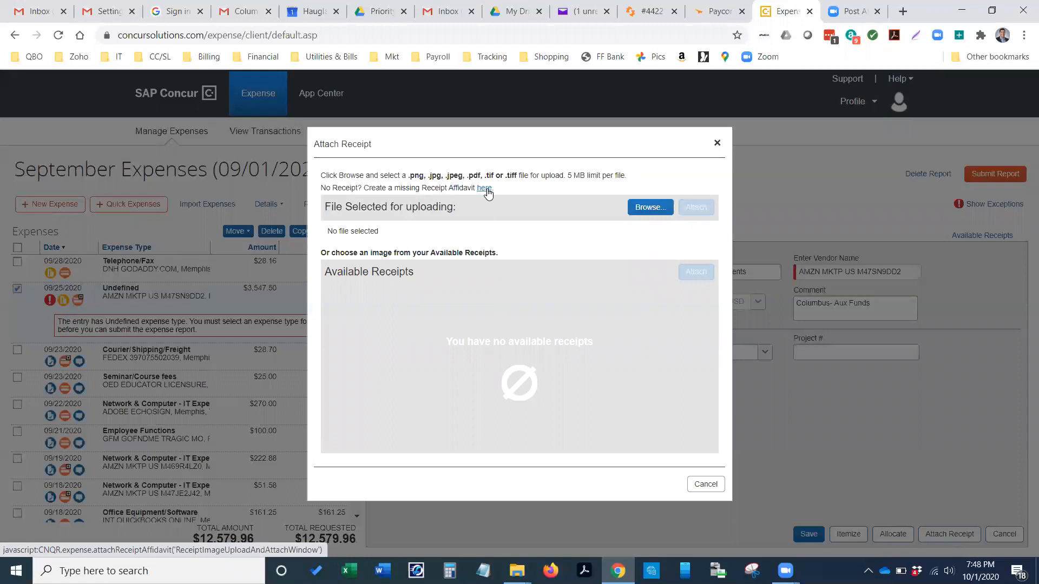
left_click(643, 209)
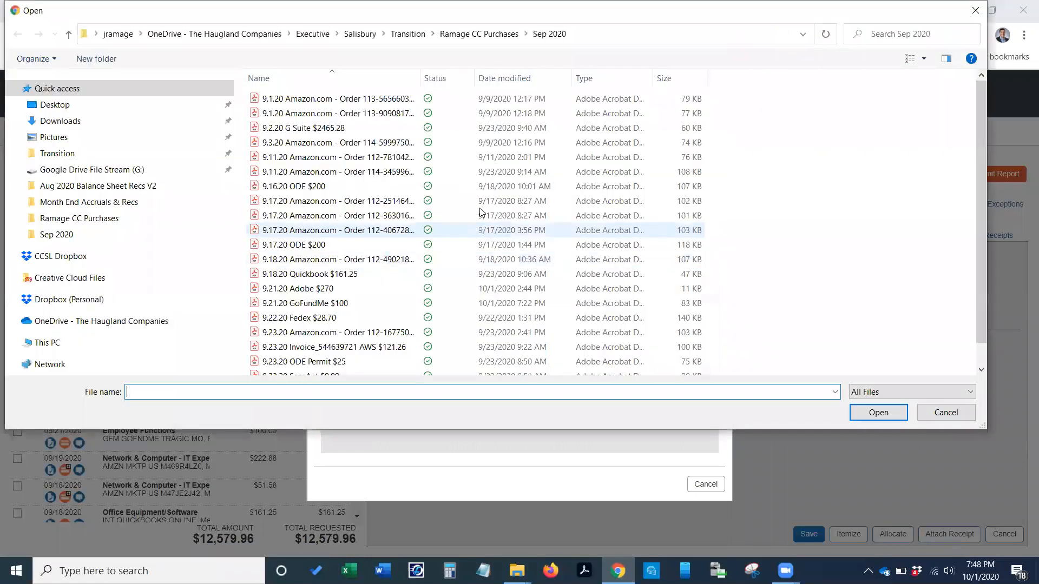
left_click_drag(419, 77, 640, 112)
left_click(558, 332)
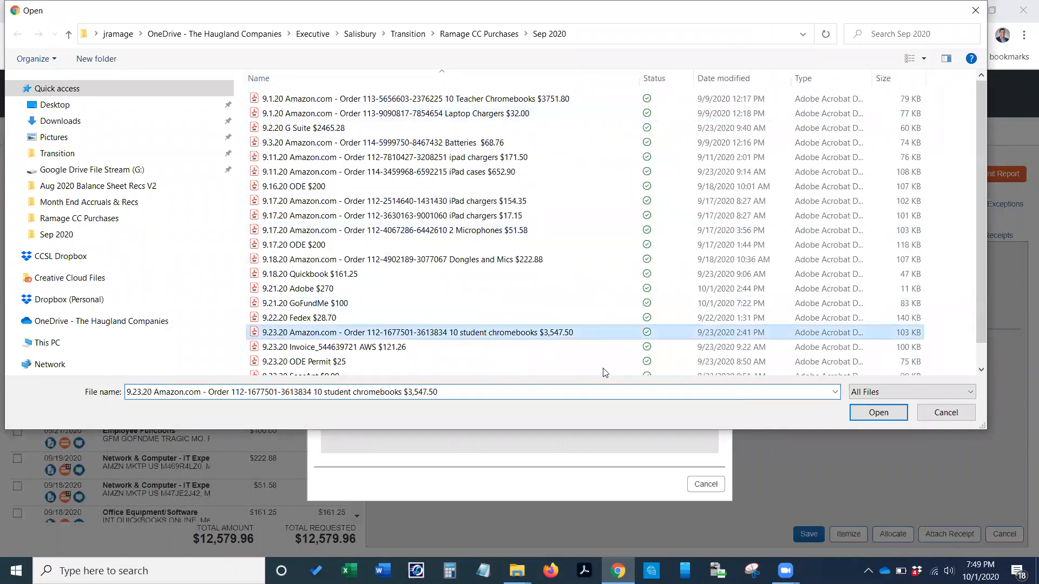
left_click(866, 416)
left_click(696, 208)
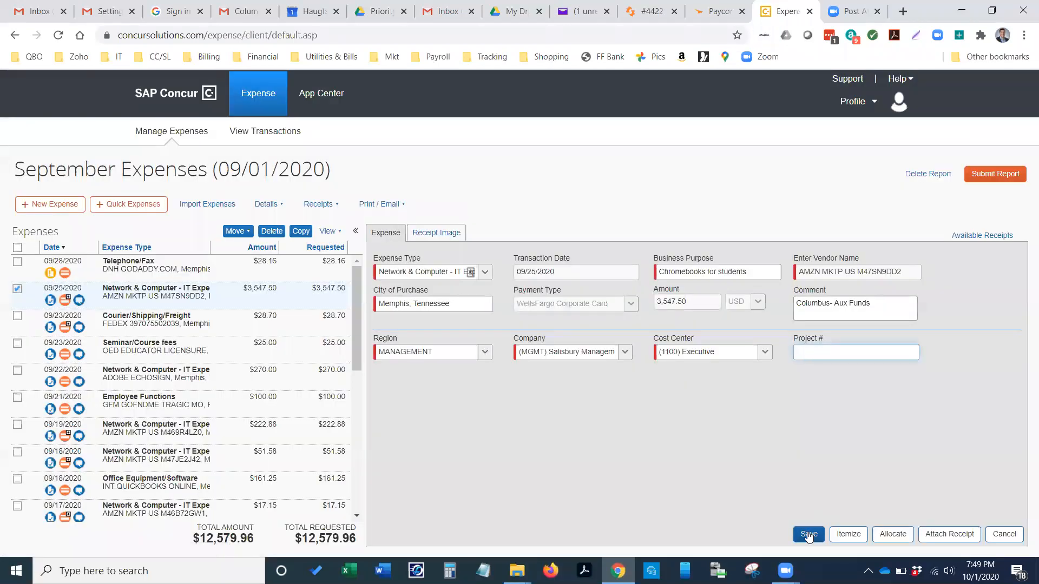
left_click(807, 534)
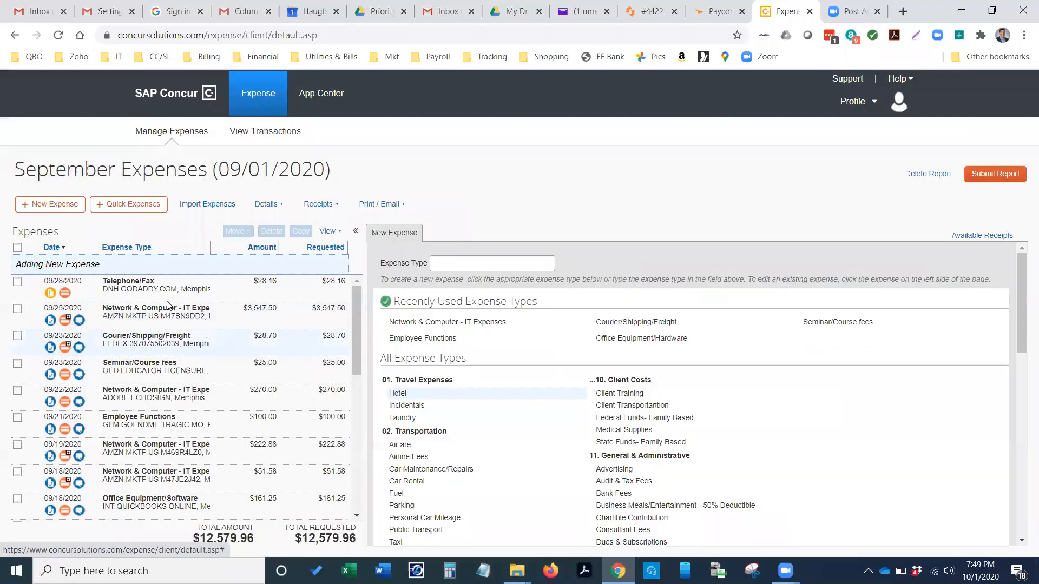
Change the 09/28/2020 GoDaddy expense's type to Network & Computer - IT Expenses
left_click(167, 287)
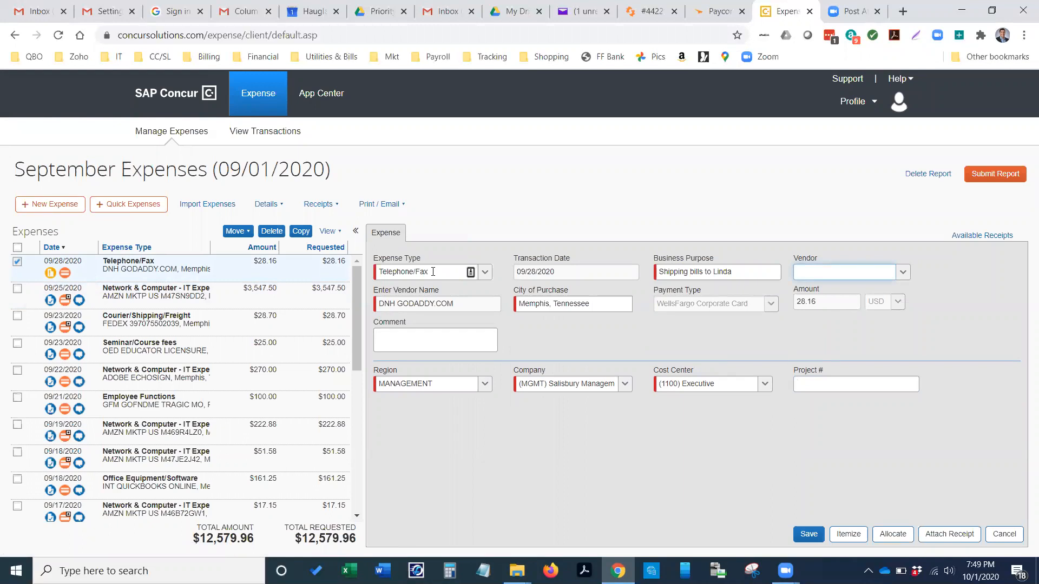
left_click(485, 272)
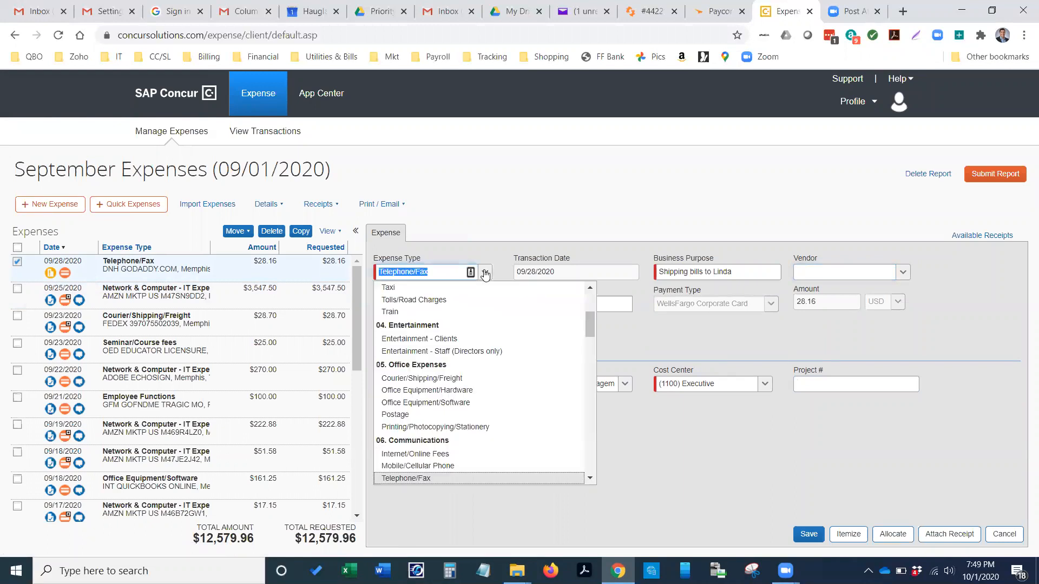
scroll(584, 335, "down", 3)
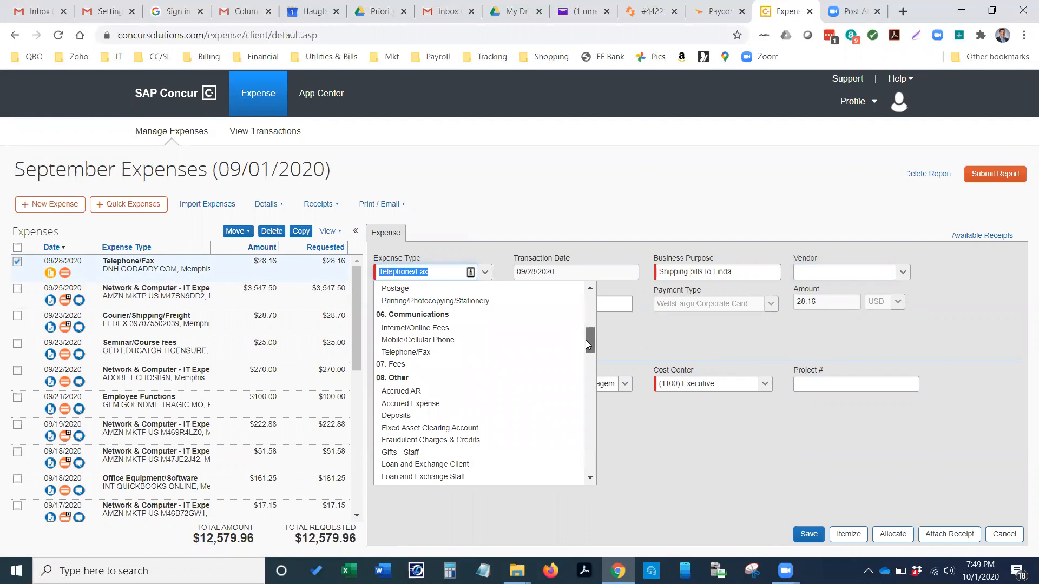
left_click_drag(586, 341, 571, 455)
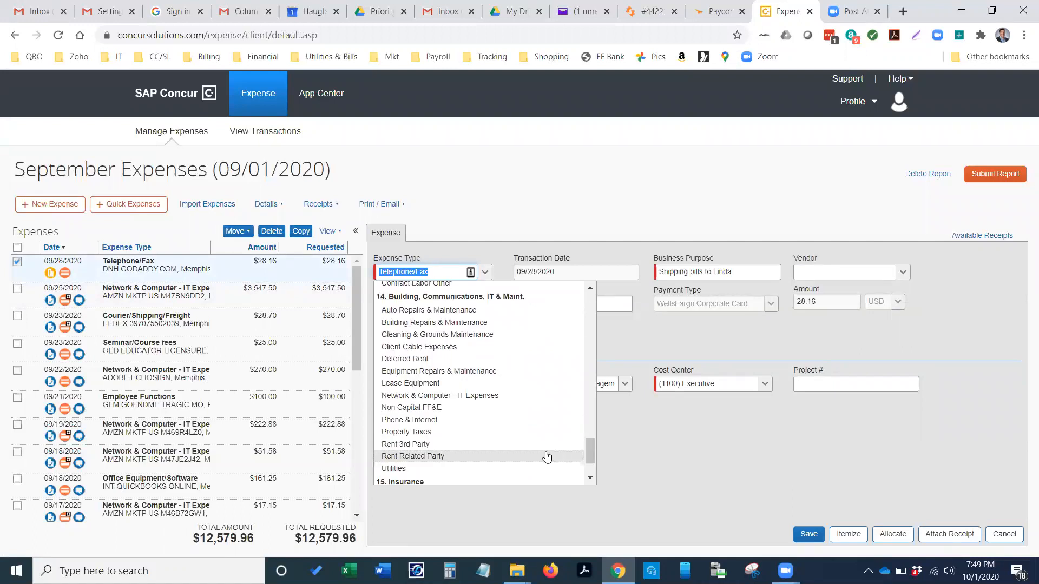
left_click(474, 395)
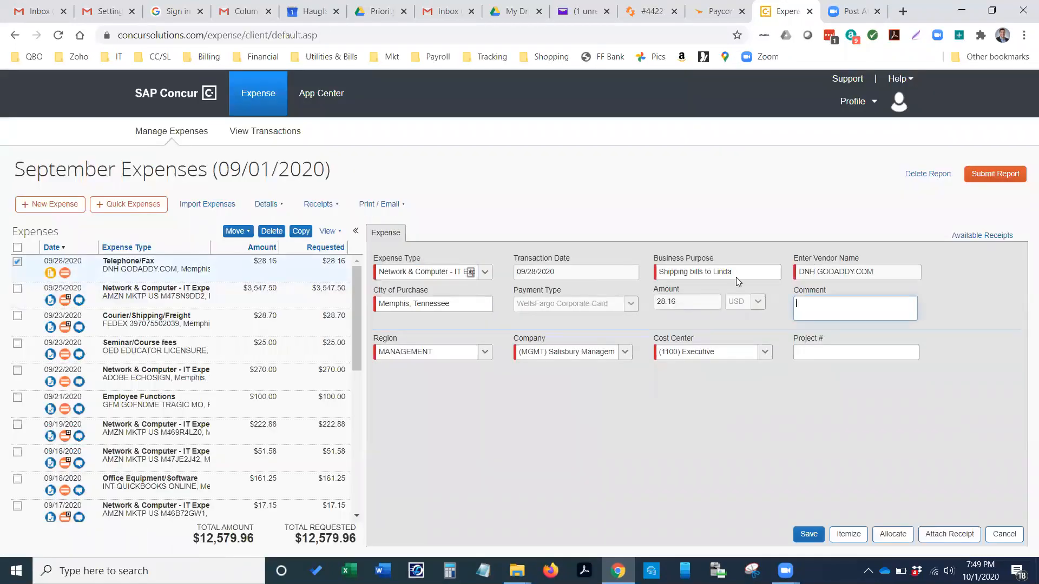
Set the GoDaddy expense's business purpose to "Domain fees" and enter "Support" as its comment
left_click_drag(733, 272, 648, 273)
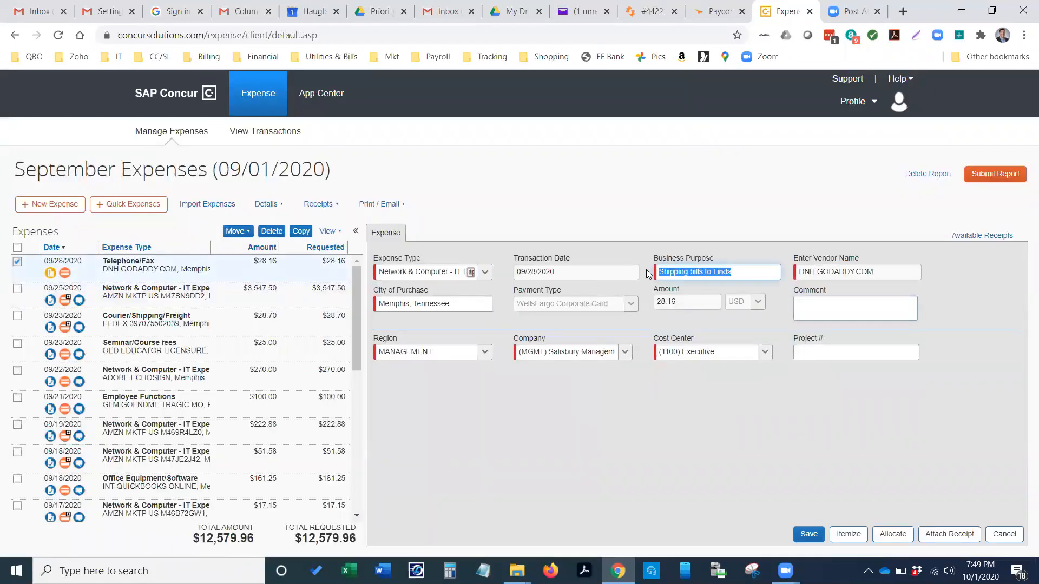
type("Domain fees")
left_click(819, 312)
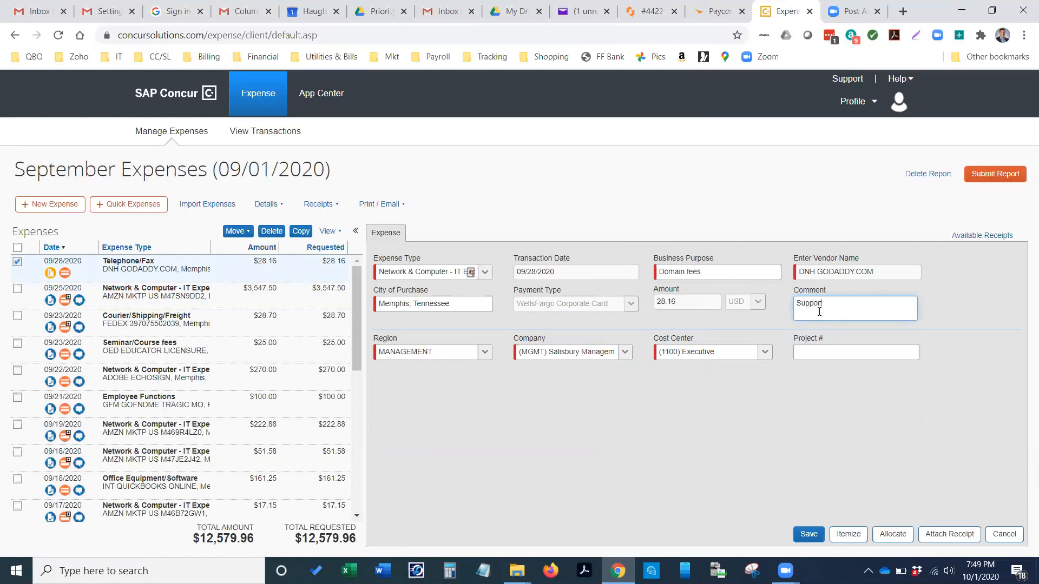
Attach the "9.28.20 GoDaddy Receipt $28.16" file from the Sep 2020 folder to the GoDaddy expense and save it
left_click(928, 535)
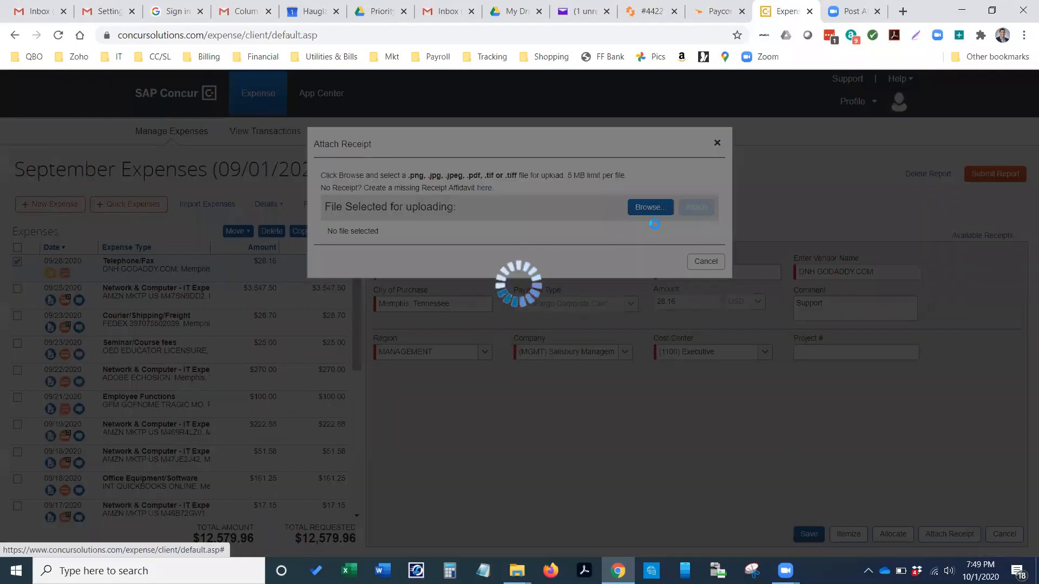
left_click(644, 208)
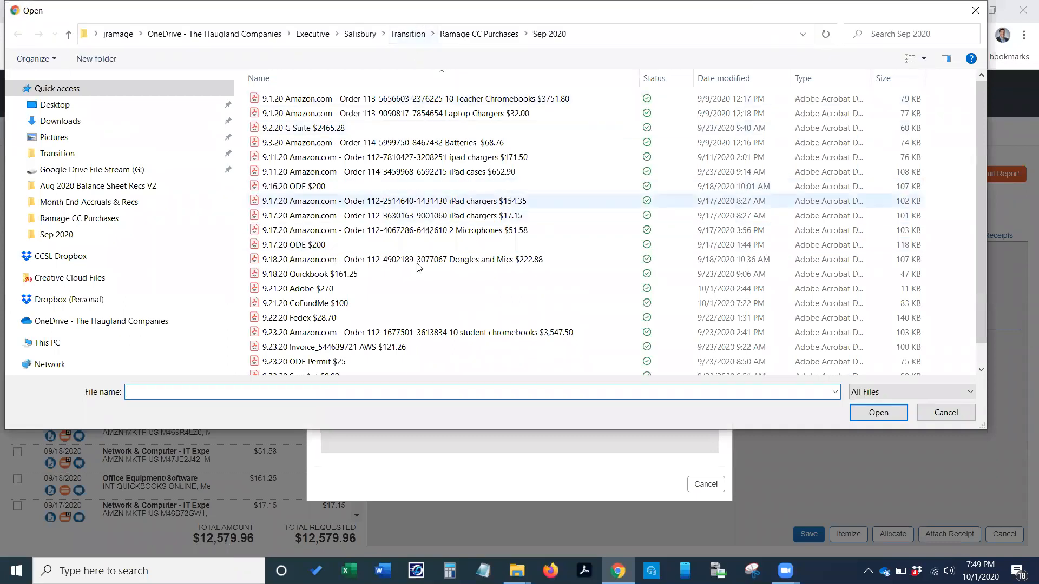
scroll(410, 270, "down", 1)
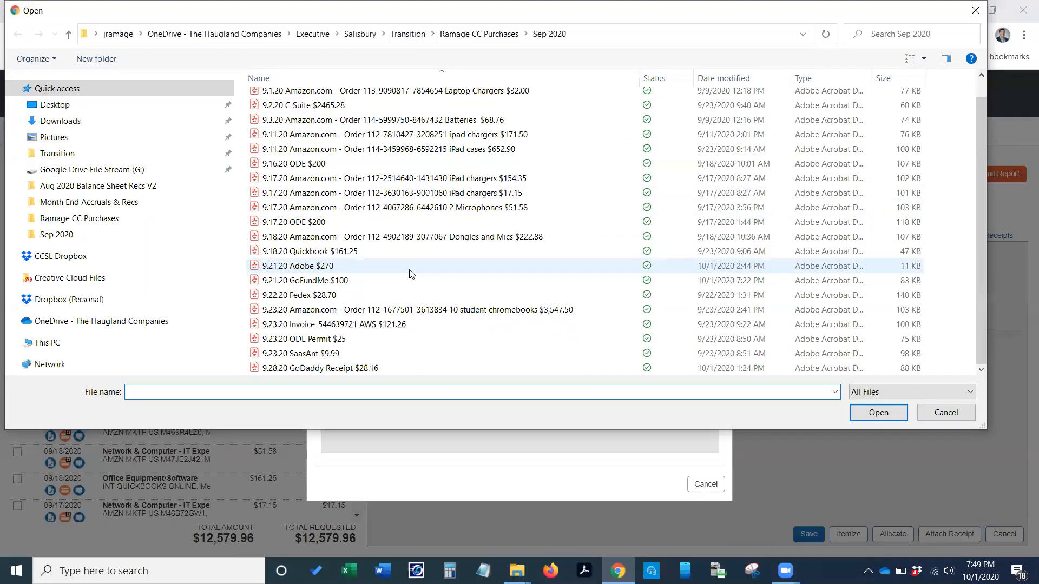
left_click(347, 370)
left_click(871, 412)
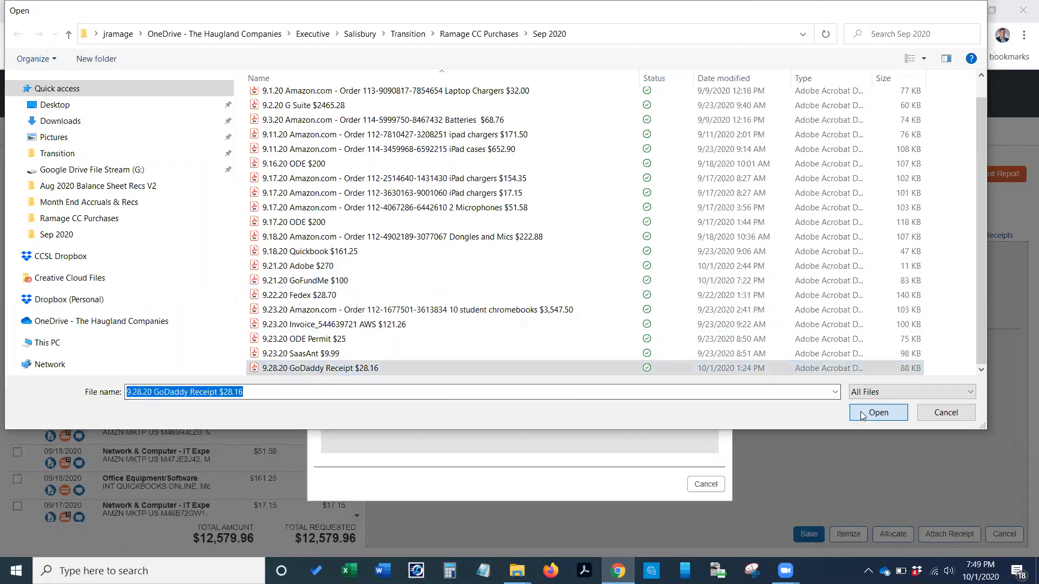
left_click(697, 208)
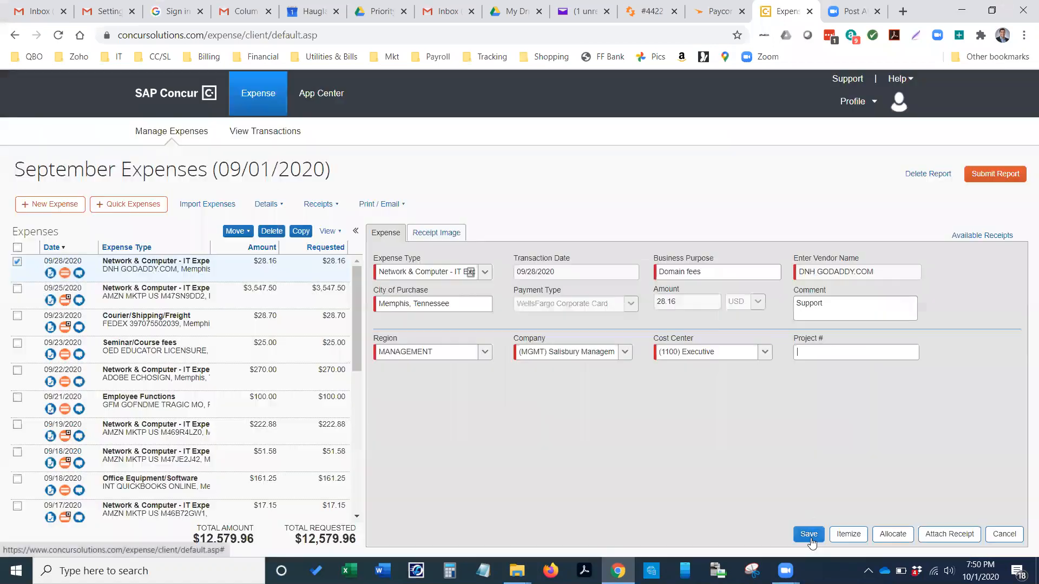
left_click(810, 538)
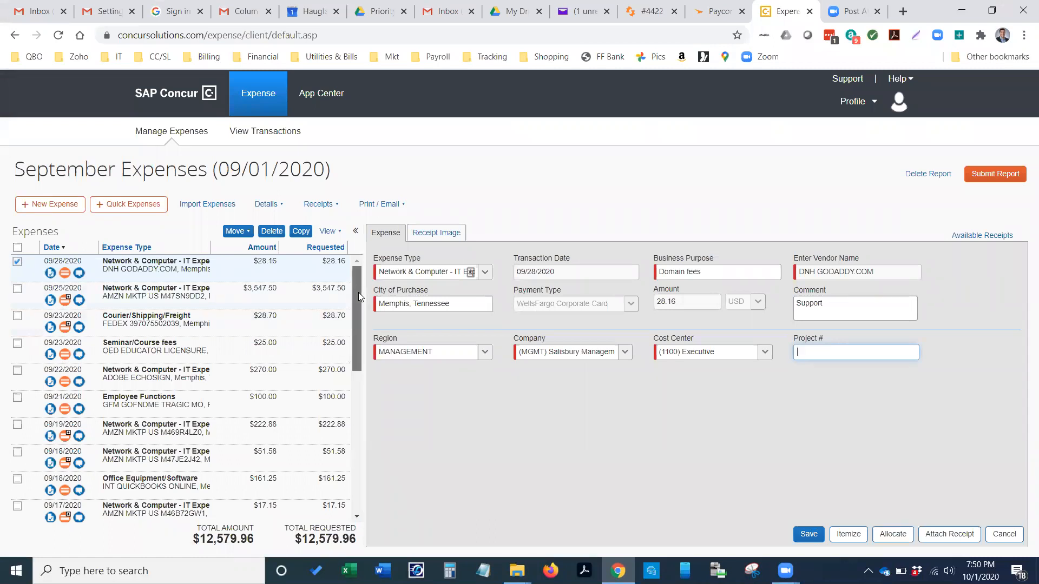
Look over the full expense list, submit the September Expenses report with the user agreement accepted, and close the submission summary
scroll(345, 470, "down", 7)
scroll(344, 470, "up", 7)
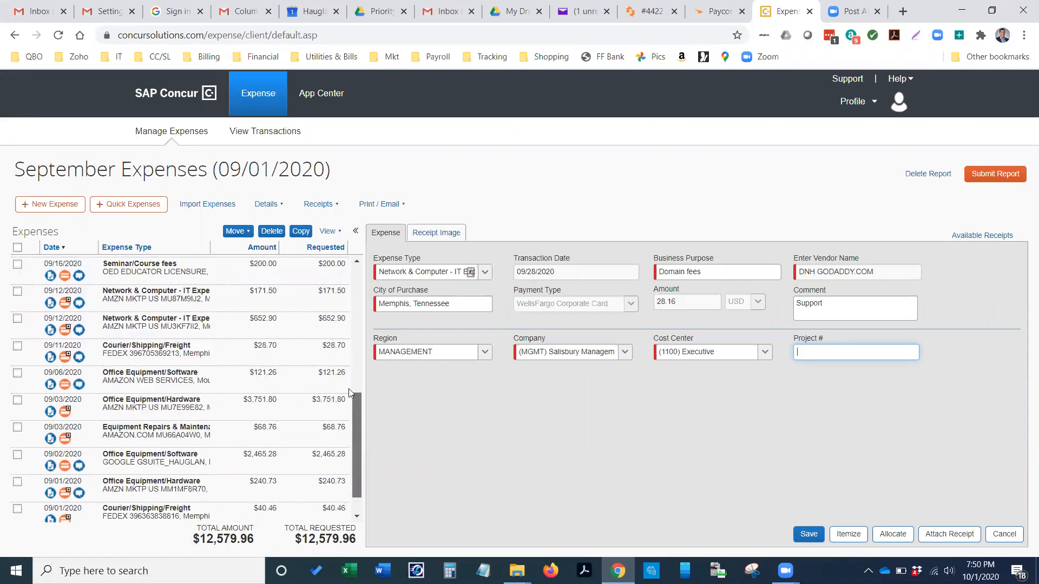
left_click(994, 174)
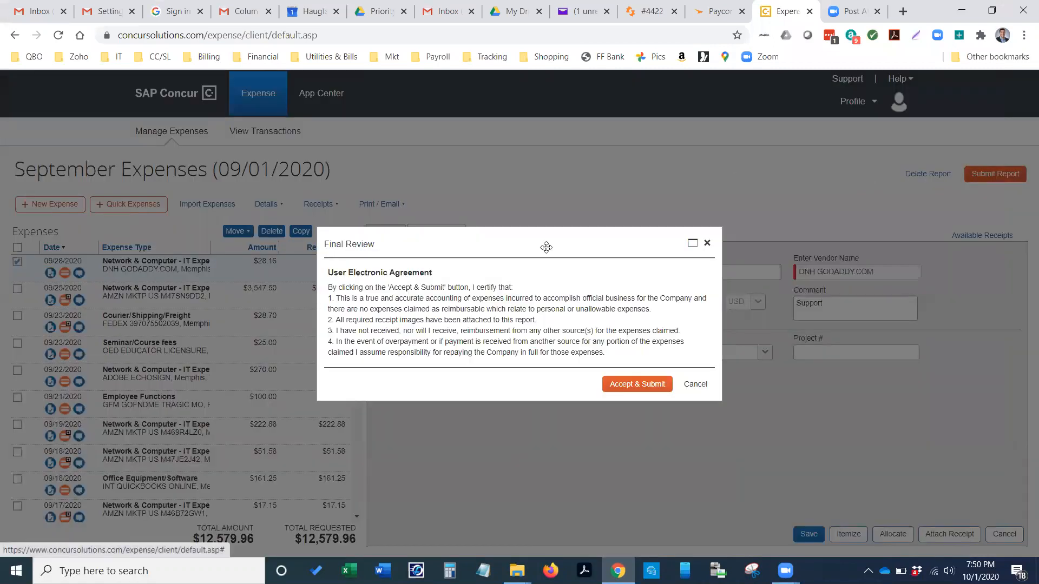
left_click(632, 384)
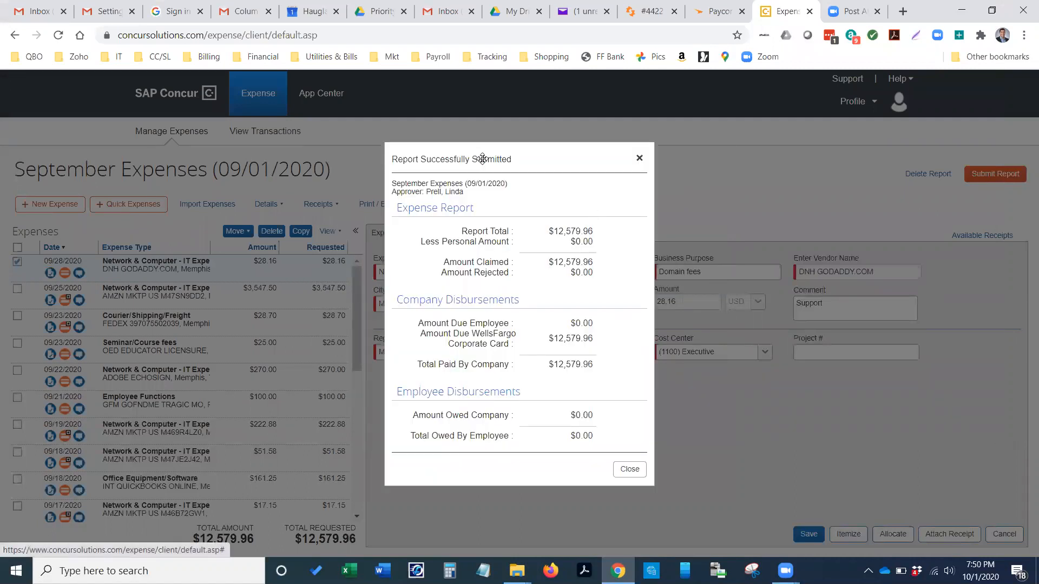
left_click(640, 160)
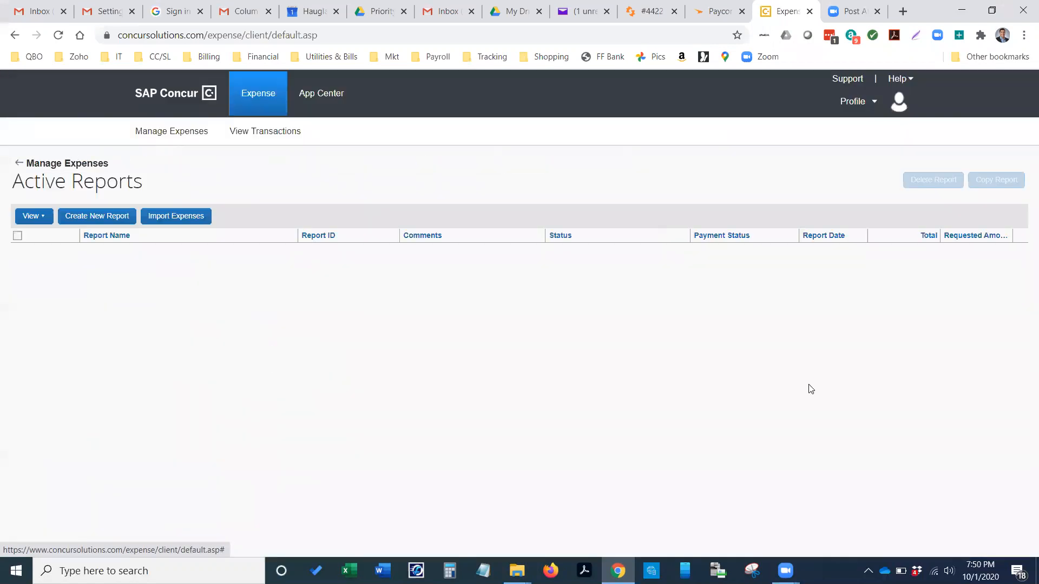